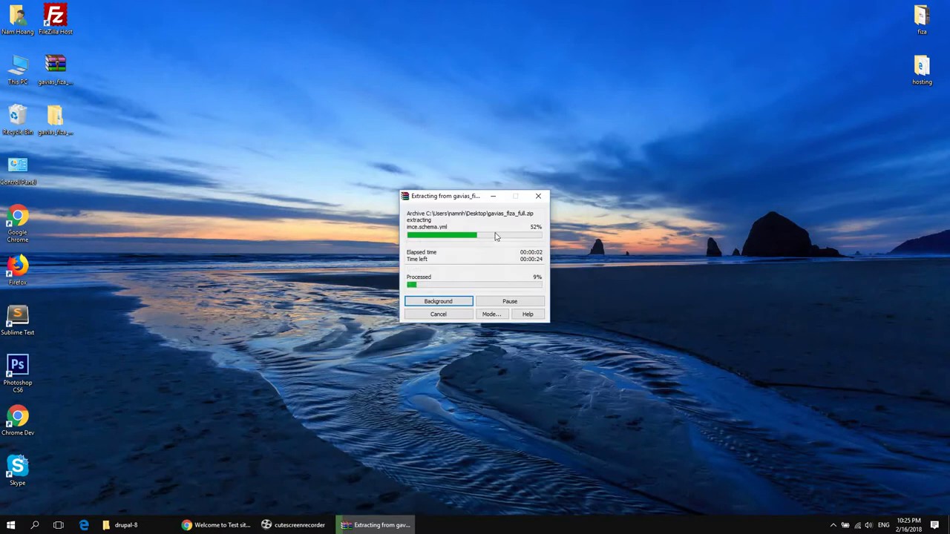
# Step: Open the extracted gavias_fiza_full folder on the desktop and look through its installation folders and zip archives
pyautogui.moveTo(471, 198); pyautogui.dragTo(292, 146)
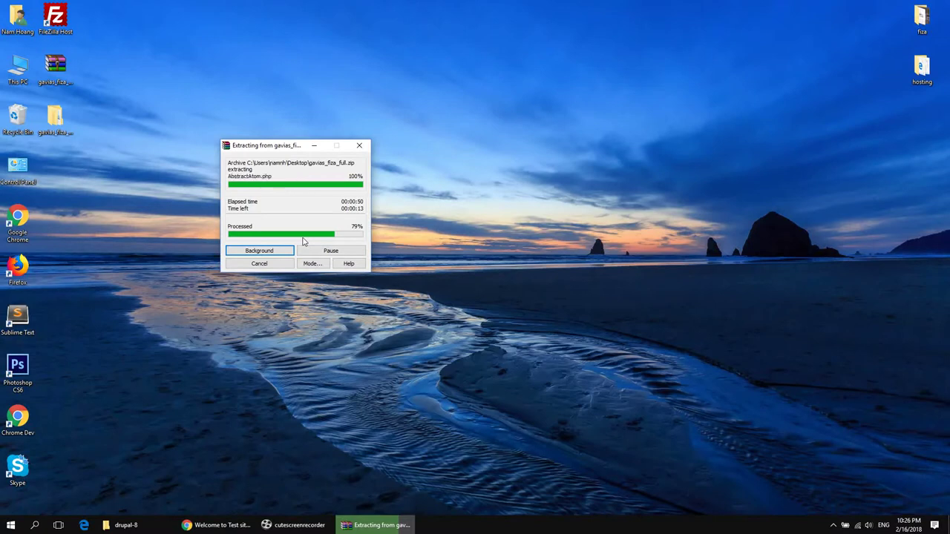
pyautogui.doubleClick(67, 123)
pyautogui.click(178, 159)
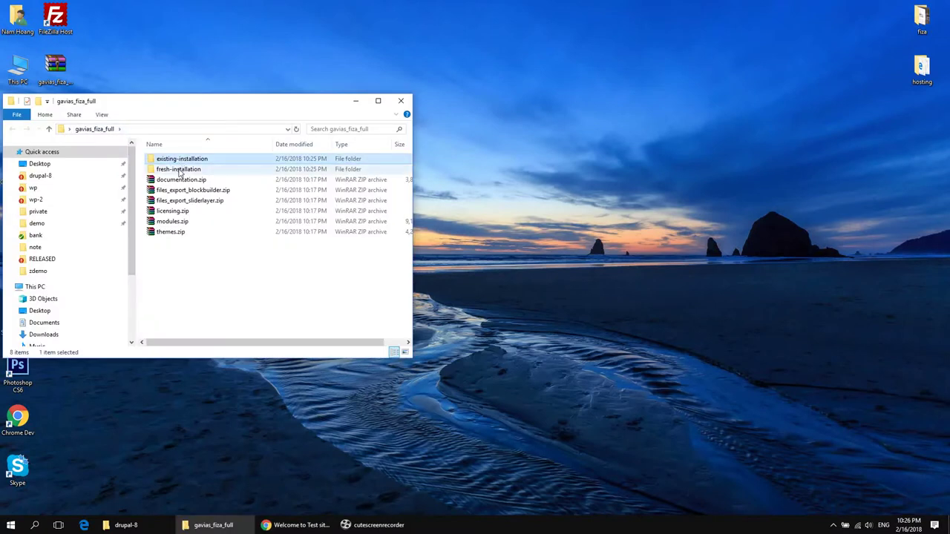
pyautogui.press('Down')
pyautogui.press('Down')
pyautogui.press('Down')
pyautogui.press('Down')
pyautogui.press('Down')
pyautogui.press('Down')
pyautogui.click(175, 242)
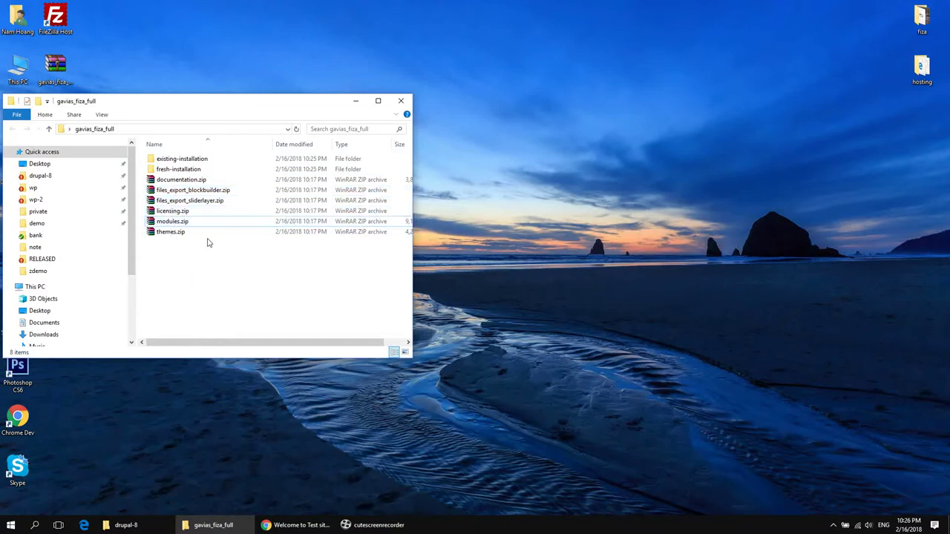
# Step: Put the package folder aside and view the drupal-8 folder, followed by the localhost/drupal-8 site in Chrome
pyautogui.click(354, 100)
pyautogui.click(153, 524)
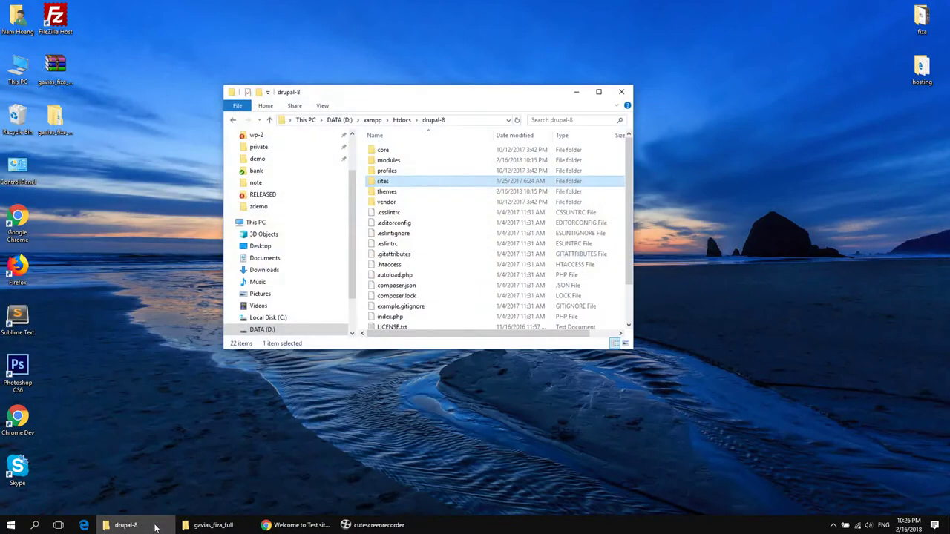
pyautogui.click(296, 525)
pyautogui.moveTo(87, 22); pyautogui.dragTo(117, 22)
# Step: Arrange the gavias_fiza_full and drupal-8 folder windows side by side in File Explorer for copying
pyautogui.click(174, 525)
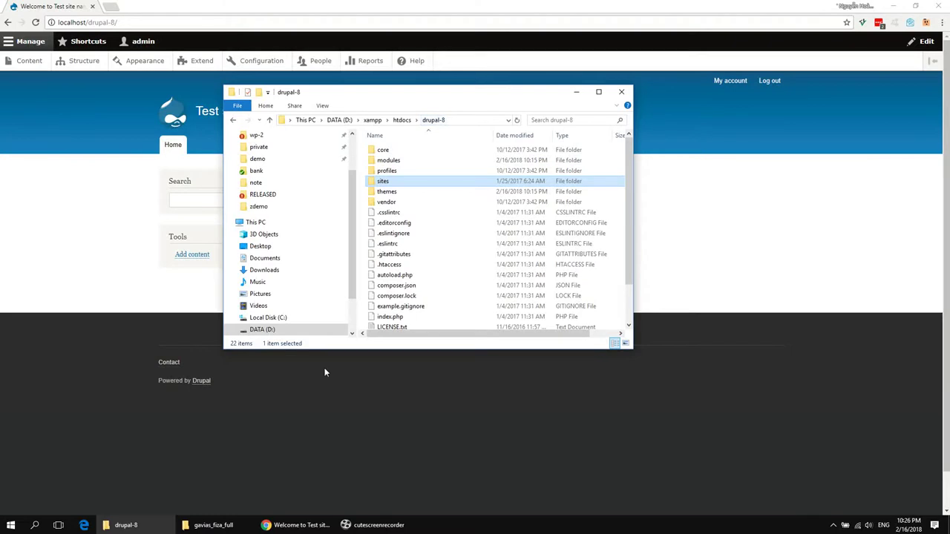
pyautogui.click(222, 525)
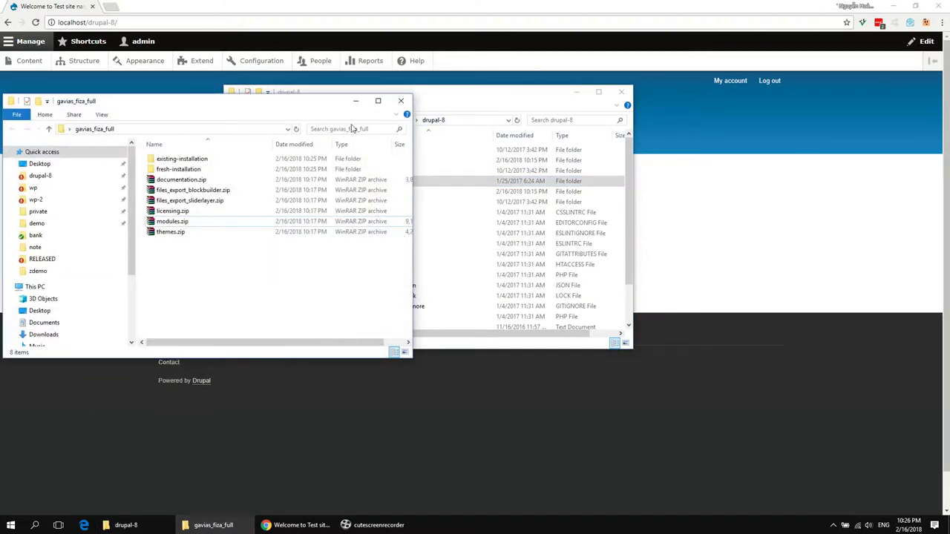
pyautogui.click(527, 106)
pyautogui.moveTo(488, 102); pyautogui.dragTo(640, 100)
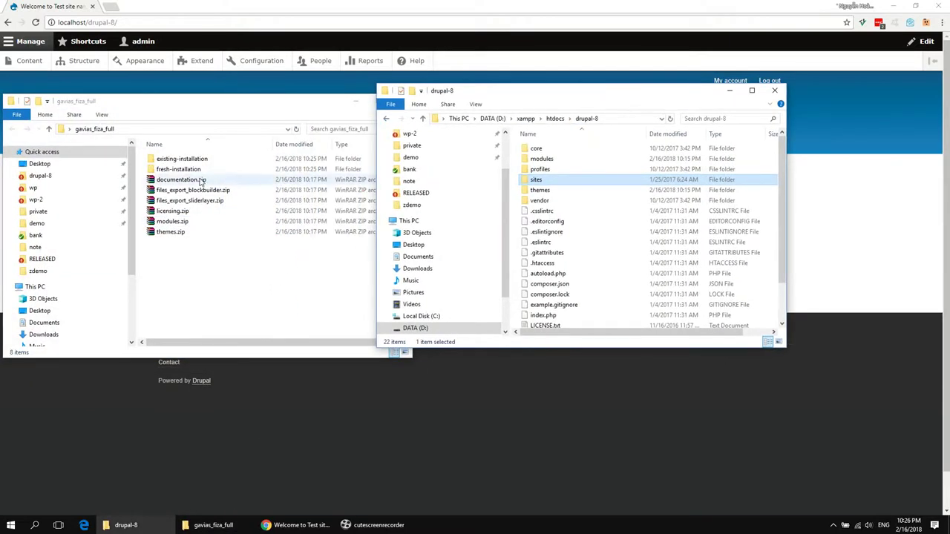
# Step: Copy all module folders from existing-installation/modules into the drupal-8/modules folder
pyautogui.doubleClick(186, 159)
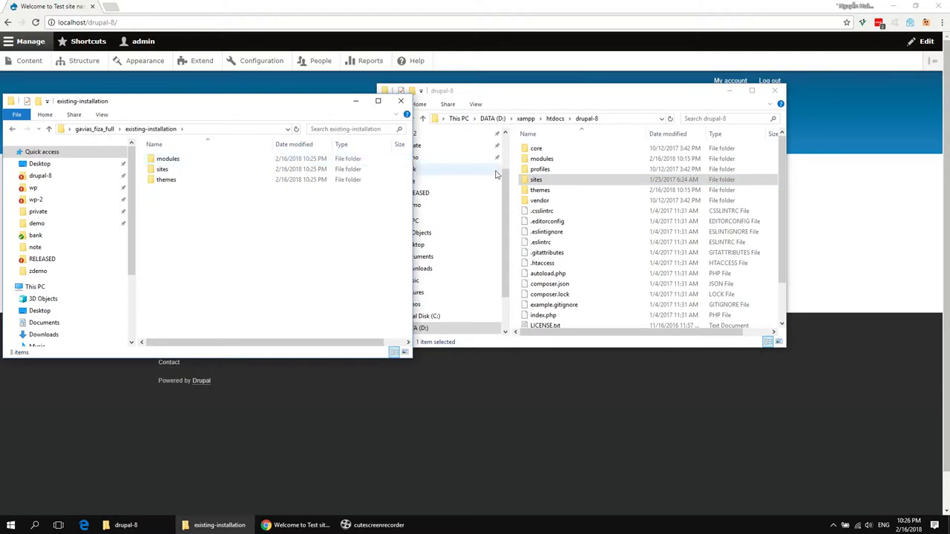
pyautogui.doubleClick(542, 159)
pyautogui.click(163, 160)
pyautogui.doubleClick(162, 160)
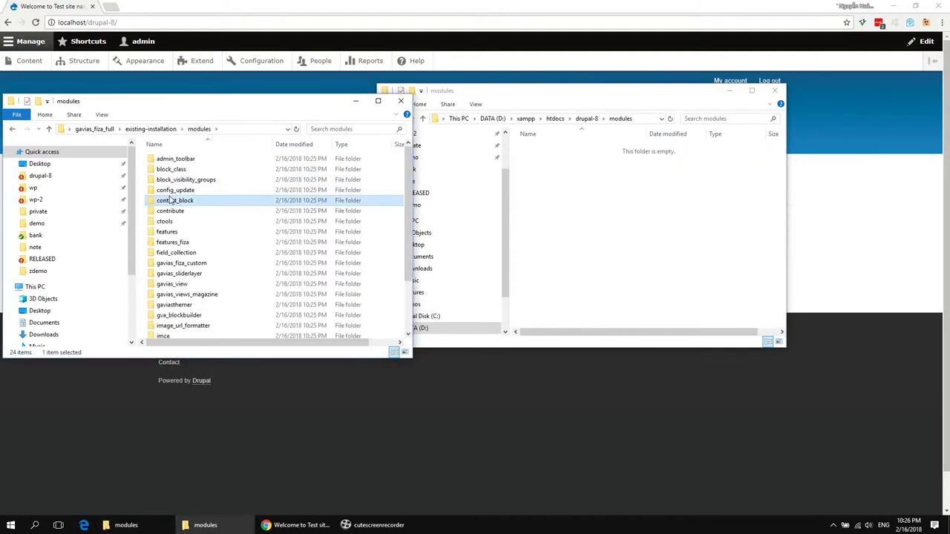
pyautogui.hotkey('ctrl', 'a')
pyautogui.moveTo(173, 199); pyautogui.dragTo(604, 251)
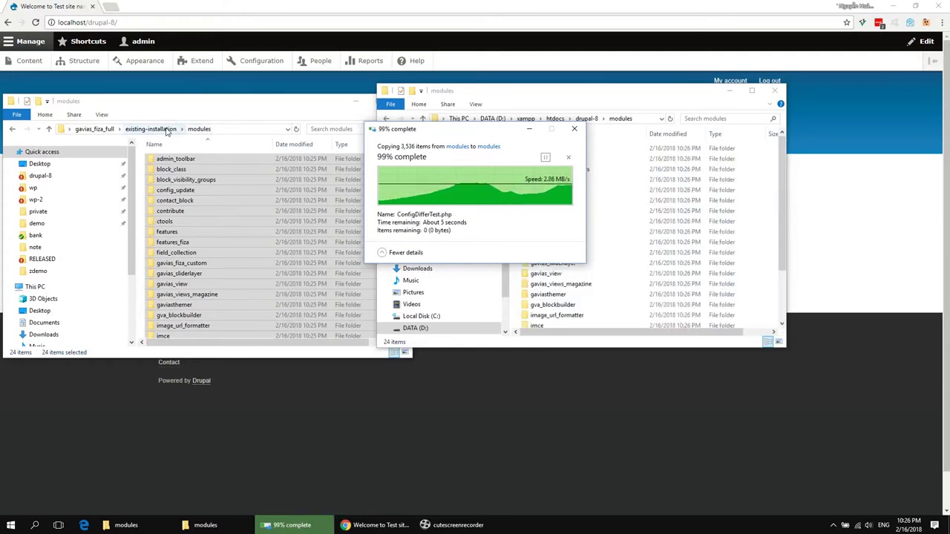
# Step: Copy the default folder from existing-installation/sites into the drupal-8/sites folder
pyautogui.click(152, 129)
pyautogui.click(163, 170)
pyautogui.doubleClick(164, 170)
pyautogui.click(586, 118)
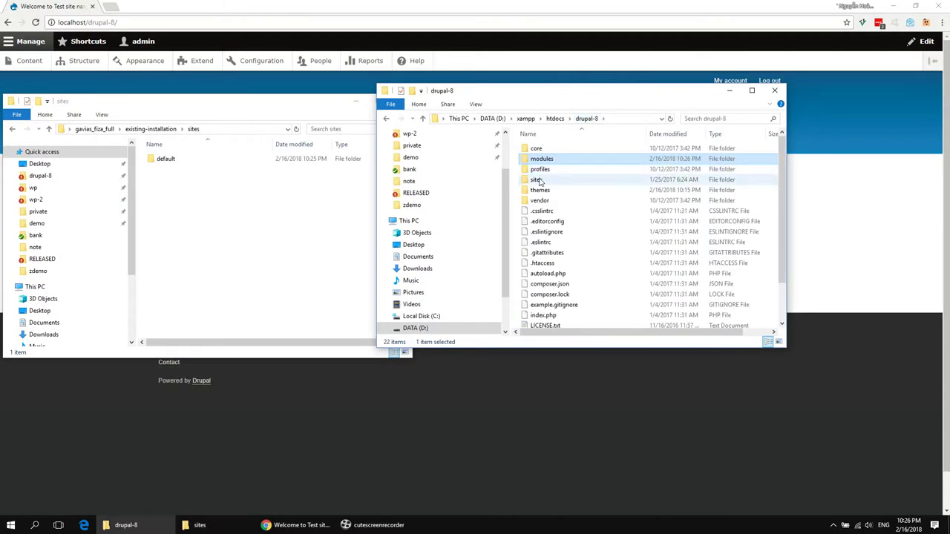
pyautogui.doubleClick(537, 180)
pyautogui.click(169, 160)
pyautogui.moveTo(169, 162); pyautogui.dragTo(605, 261)
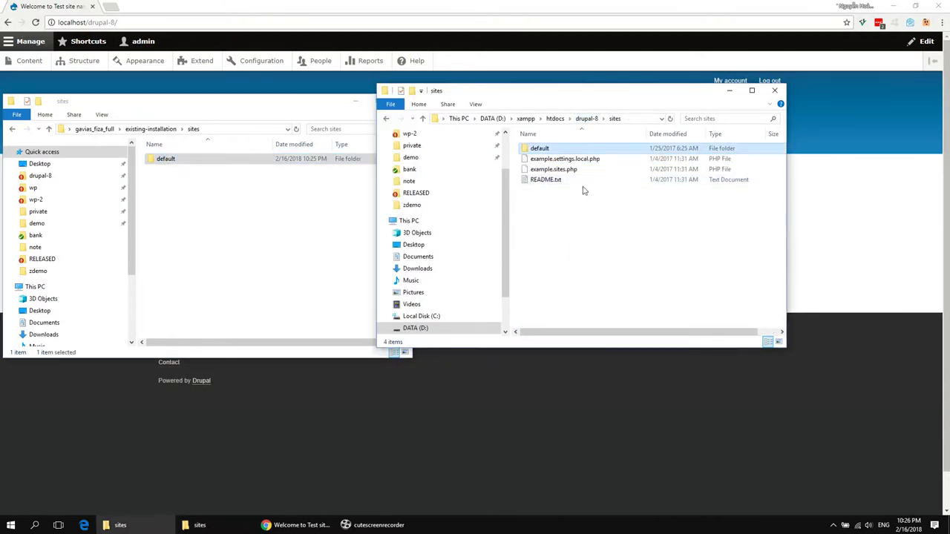
# Step: Copy the gavias_fiza folder from existing-installation/themes into the drupal-8/themes folder
pyautogui.click(586, 118)
pyautogui.doubleClick(541, 192)
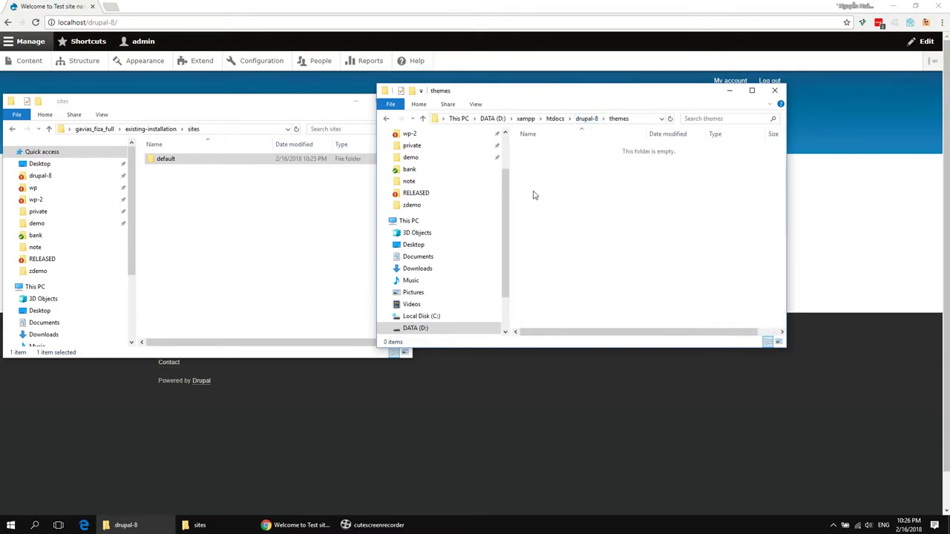
pyautogui.click(167, 130)
pyautogui.doubleClick(159, 182)
pyautogui.moveTo(170, 159); pyautogui.dragTo(600, 244)
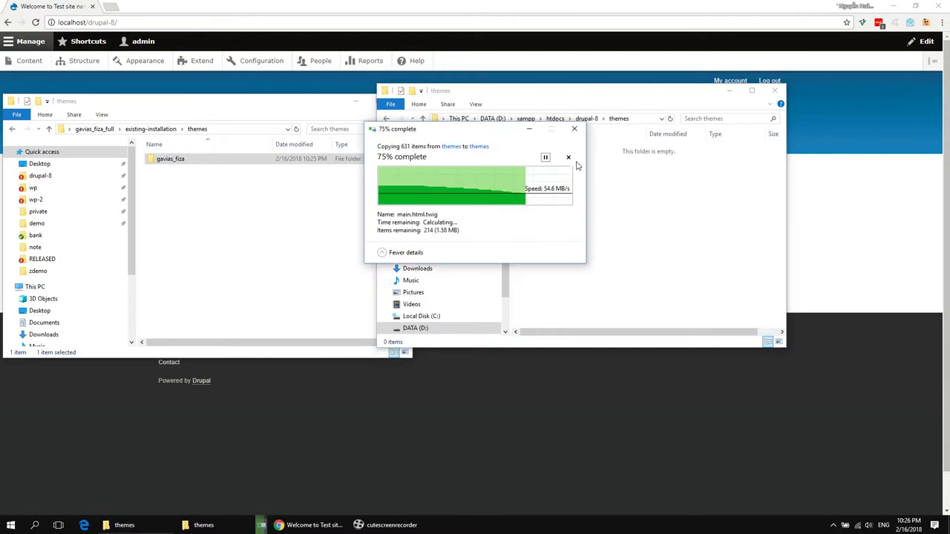
# Step: Return to the Drupal site in Chrome and install the Gavias Fiza 8.x theme as the default theme
pyautogui.click(527, 386)
pyautogui.click(144, 64)
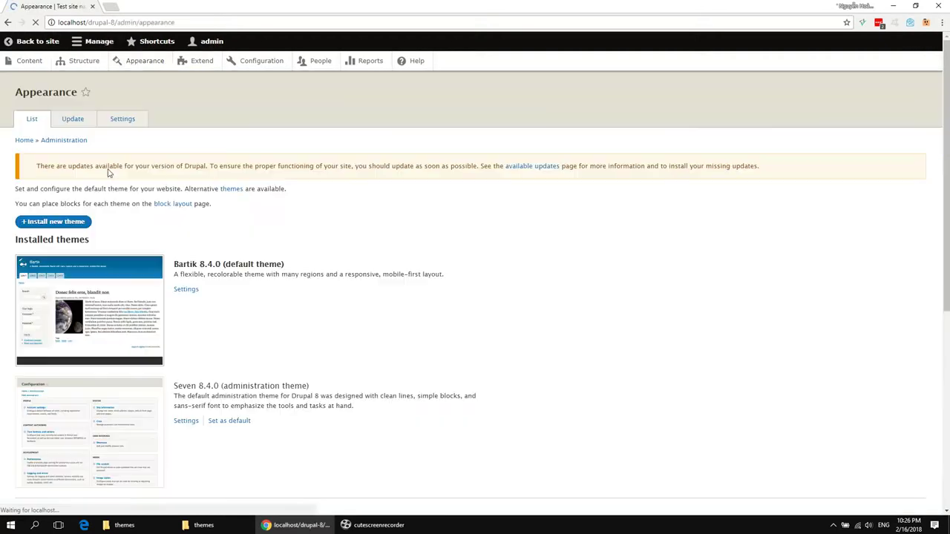
pyautogui.scroll(-5, 254, 358)
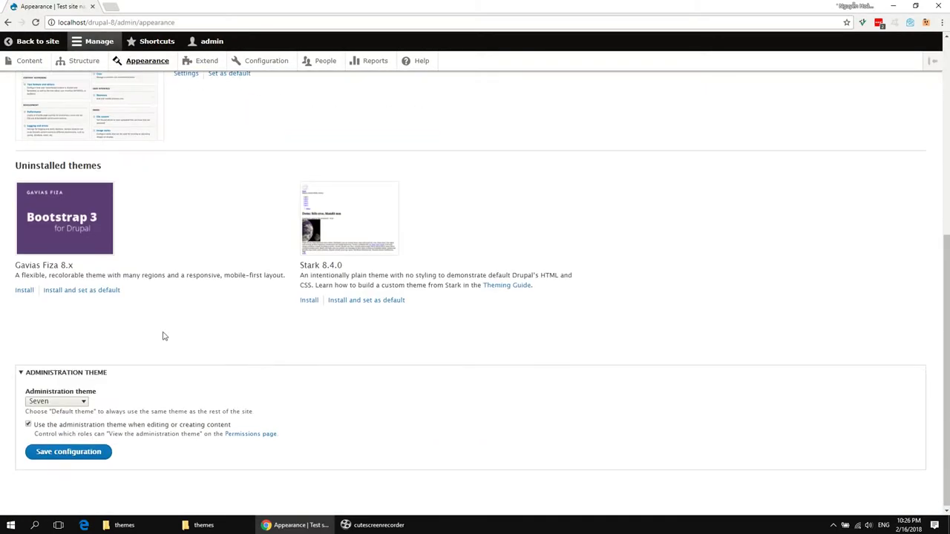
pyautogui.click(89, 291)
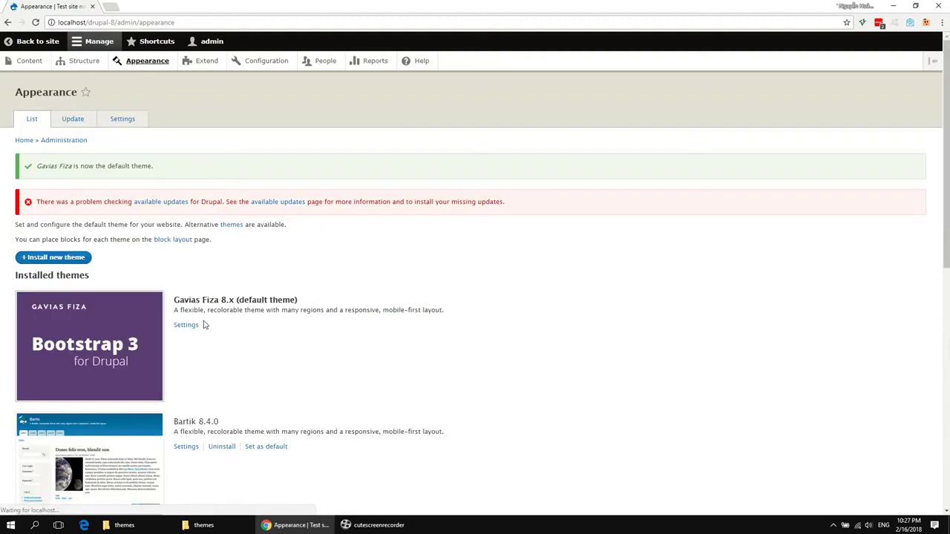
# Step: Open the Drupal modules list and filter it by "gav"
pyautogui.click(207, 64)
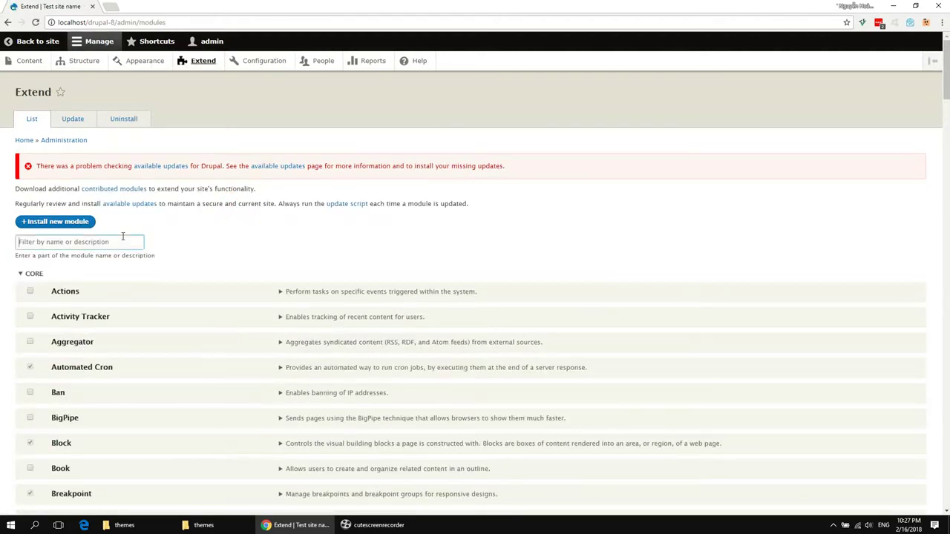
pyautogui.click(122, 242)
pyautogui.write('gva')
pyautogui.moveTo(58, 244); pyautogui.dragTo(3, 245)
pyautogui.write('gav')
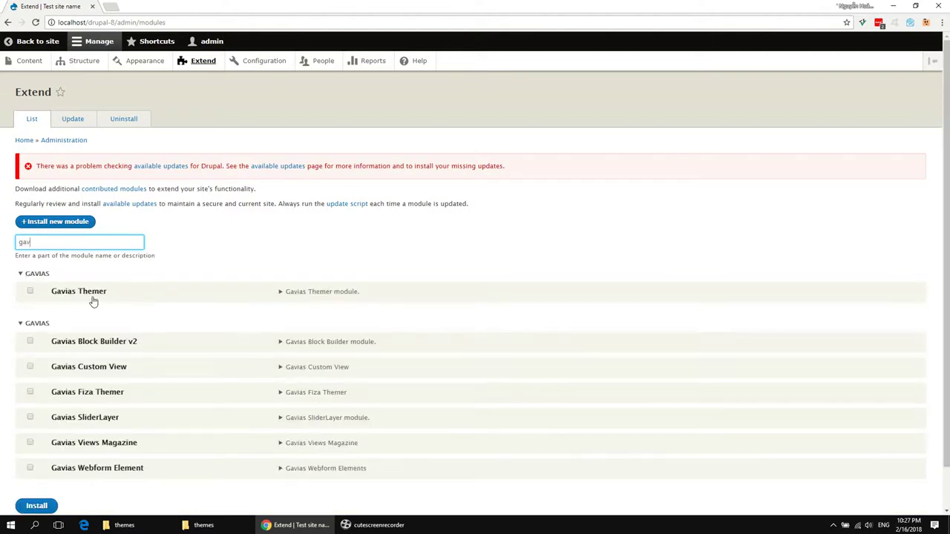
# Step: Install Gavias Themer, Block Builder v2, Custom View, Fiza Themer, SliderLayer, Views Magazine and Webform Element, including the required modules
pyautogui.click(78, 293)
pyautogui.click(77, 346)
pyautogui.click(77, 368)
pyautogui.click(77, 394)
pyautogui.click(77, 420)
pyautogui.click(78, 443)
pyautogui.click(76, 468)
pyautogui.click(37, 505)
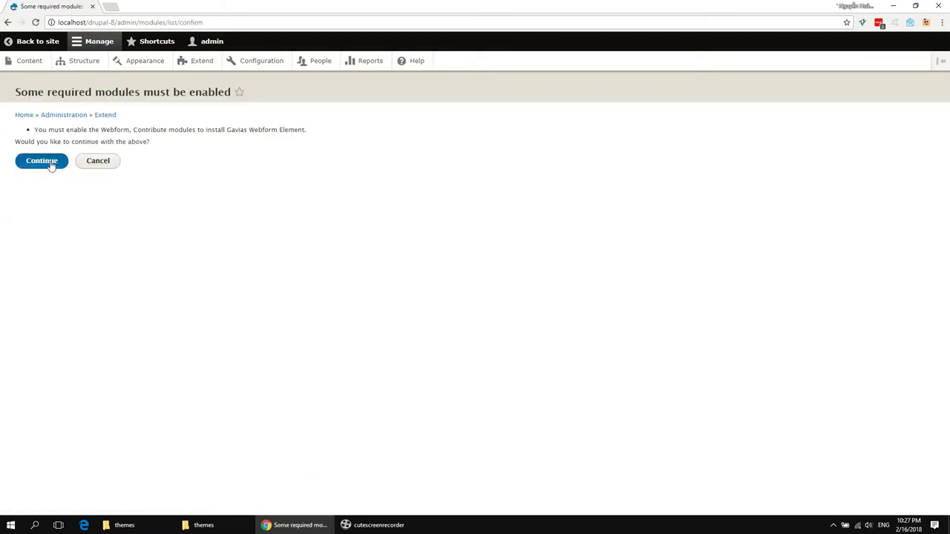
pyautogui.click(49, 163)
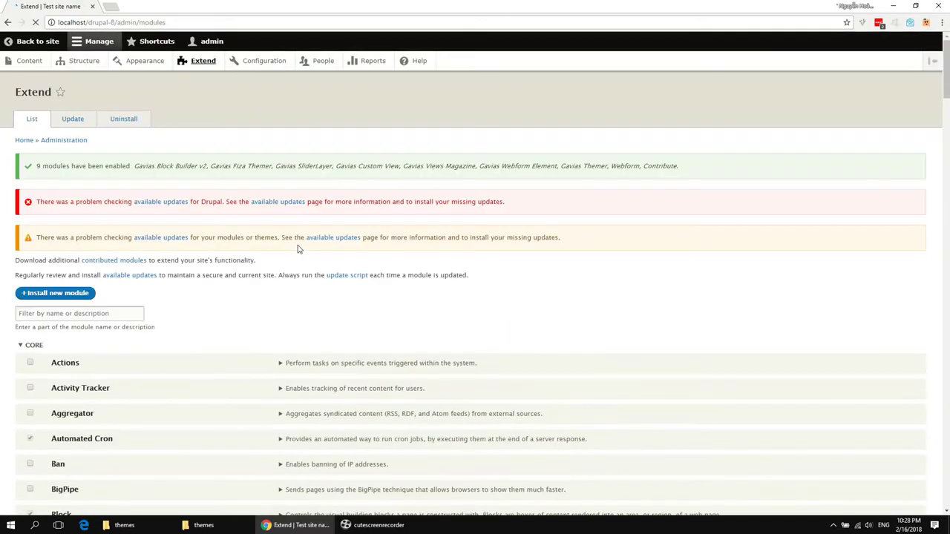
# Step: Filter the modules by "fiza" and install Features Fiza together with its required modules
pyautogui.click(104, 312)
pyautogui.write('fiza')
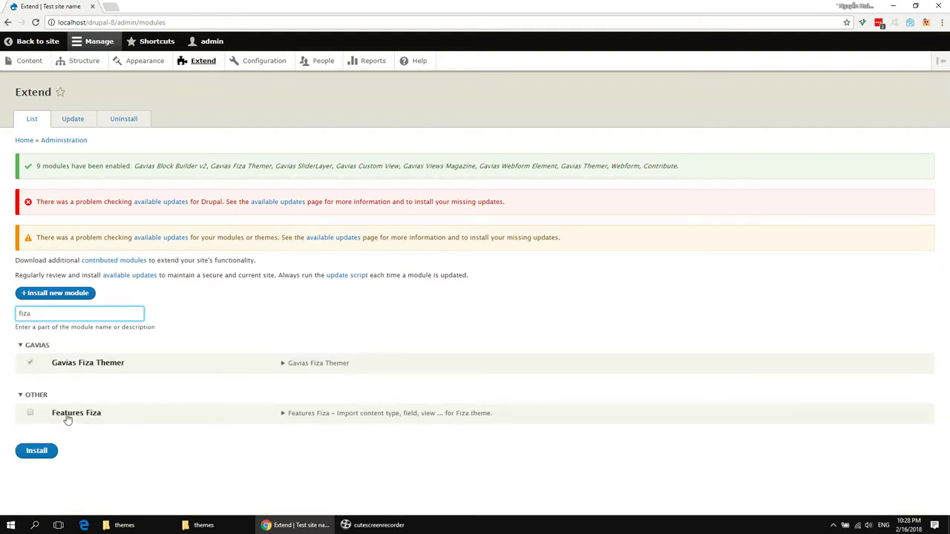
pyautogui.click(93, 414)
pyautogui.click(47, 455)
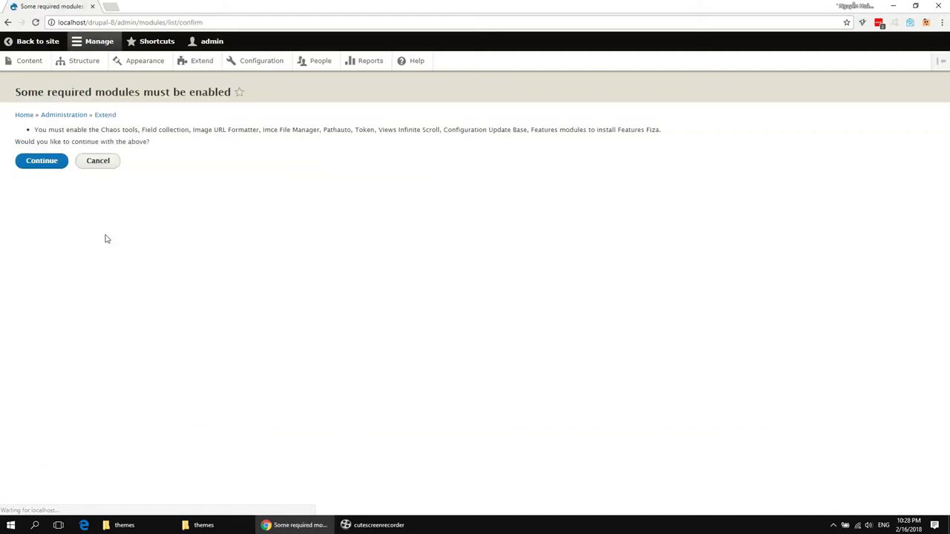
pyautogui.click(54, 166)
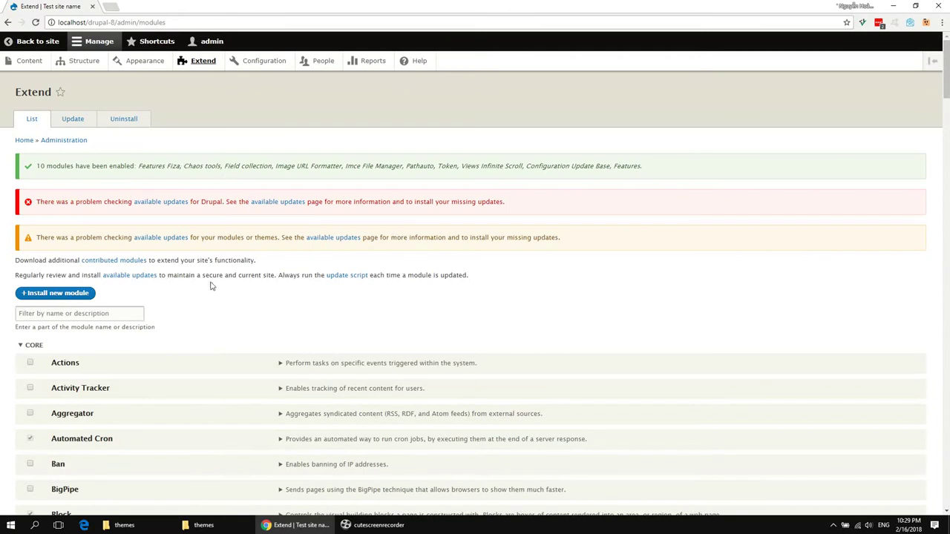
# Step: In the Gavias Fiza block layout, assign the Search block to the Search region and Breadcrumbs to the Breadcrumbs region
pyautogui.click(123, 118)
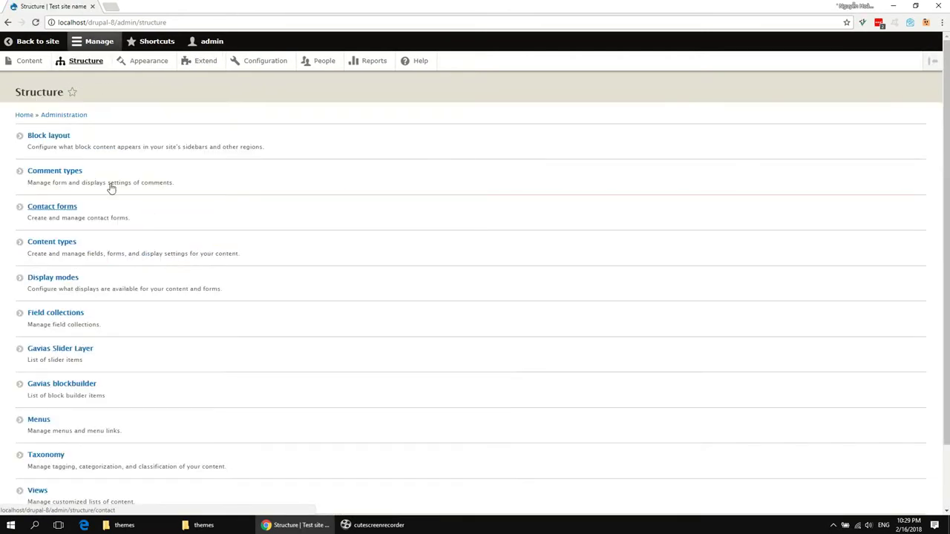
pyautogui.click(68, 136)
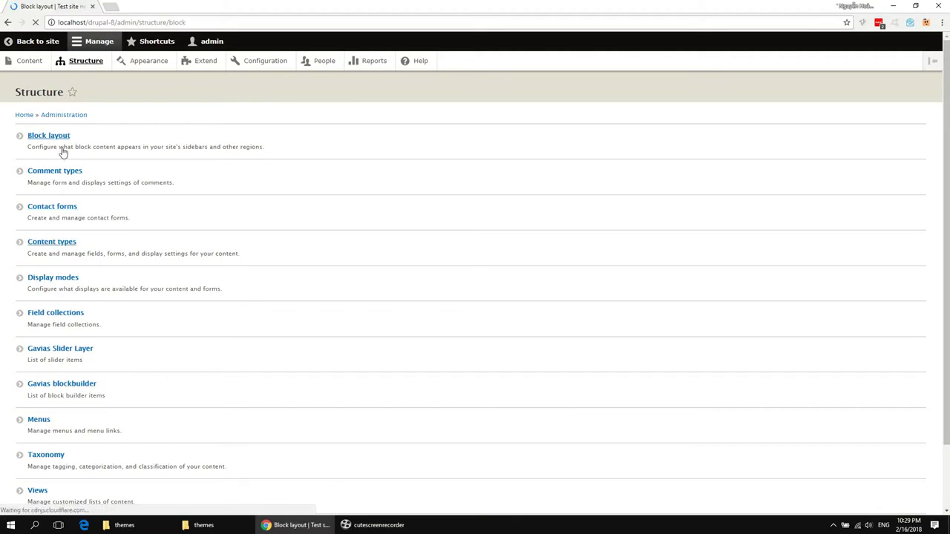
pyautogui.scroll(-1, 142, 235)
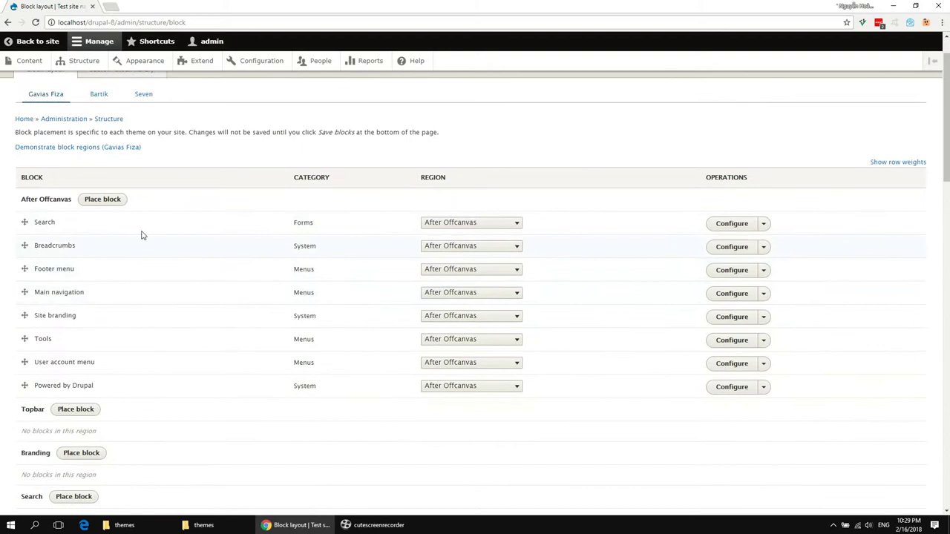
pyautogui.click(488, 225)
pyautogui.click(461, 267)
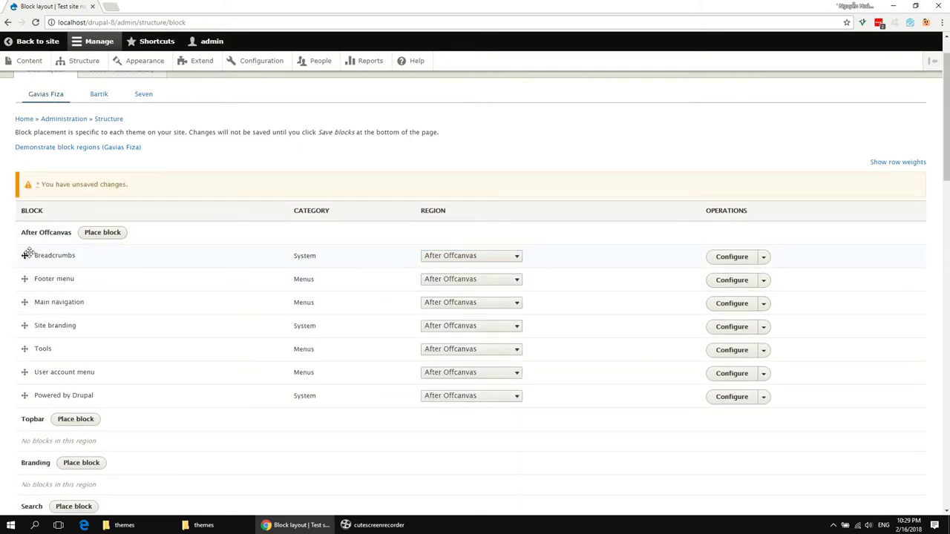
pyautogui.click(446, 258)
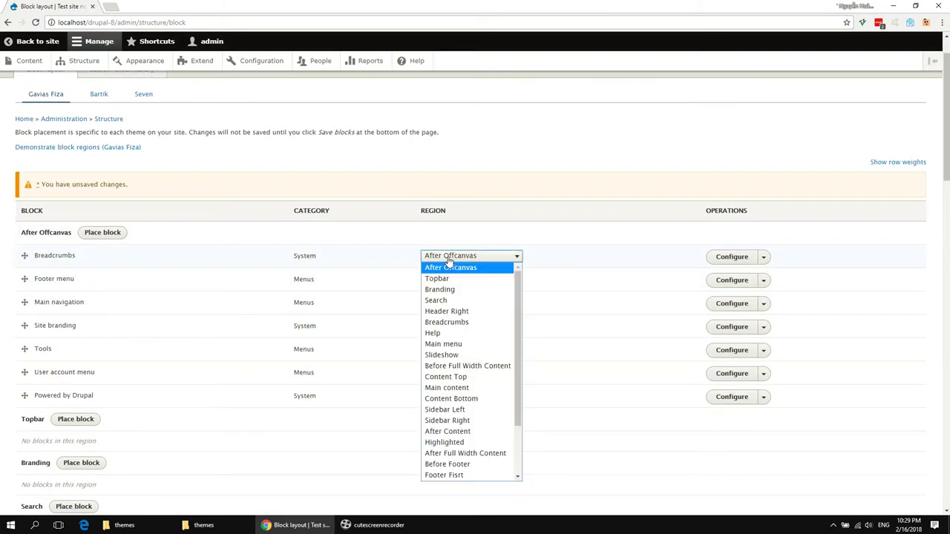
pyautogui.click(443, 324)
# Step: Move the Footer menu block out of After Offcanvas, and assign Main navigation to Main menu and Site branding to Branding
pyautogui.click(439, 258)
pyautogui.scroll(-3, 445, 416)
pyautogui.click(445, 481)
pyautogui.click(448, 258)
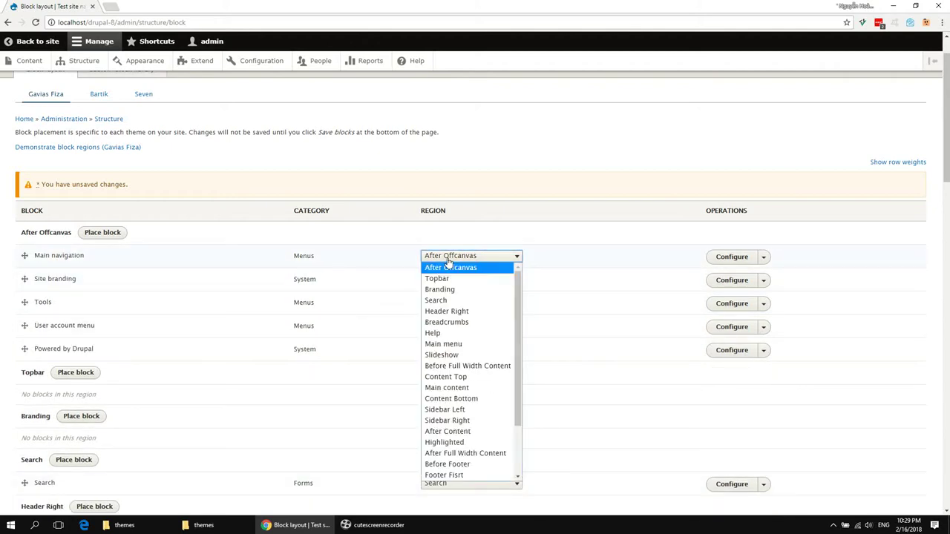
pyautogui.click(454, 341)
pyautogui.click(448, 259)
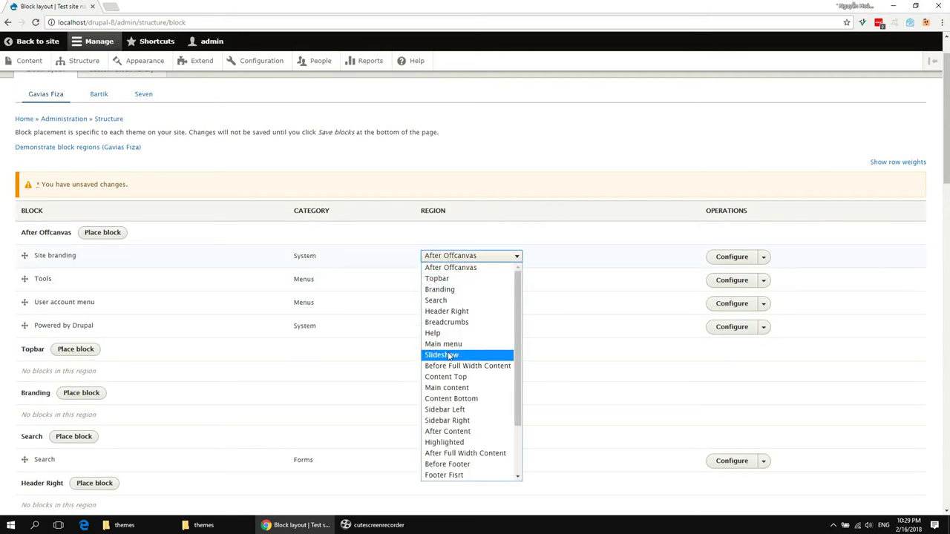
pyautogui.click(446, 289)
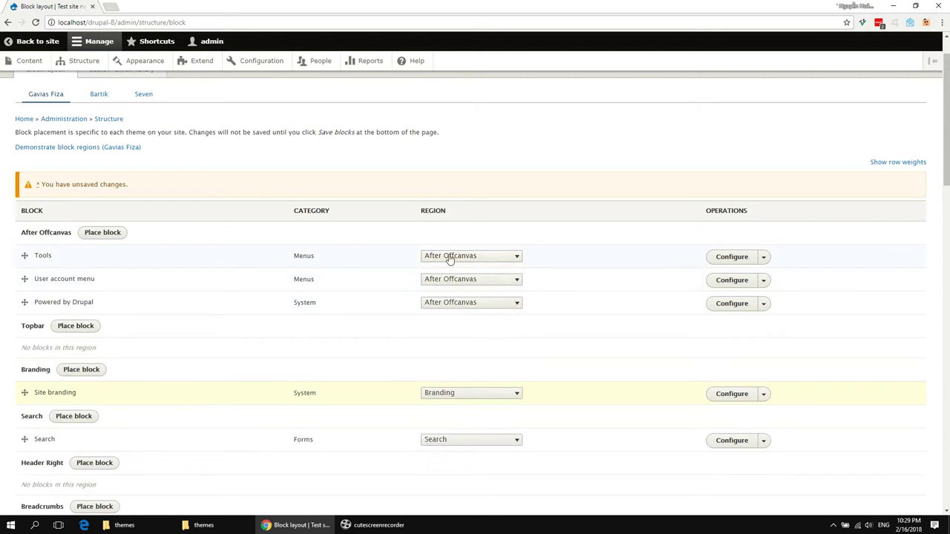
# Step: Reassign the Tools, User account menu and Powered by Drupal blocks so that After Offcanvas is empty
pyautogui.click(450, 255)
pyautogui.click(443, 477)
pyautogui.click(464, 257)
pyautogui.scroll(-2, 451, 483)
pyautogui.click(452, 478)
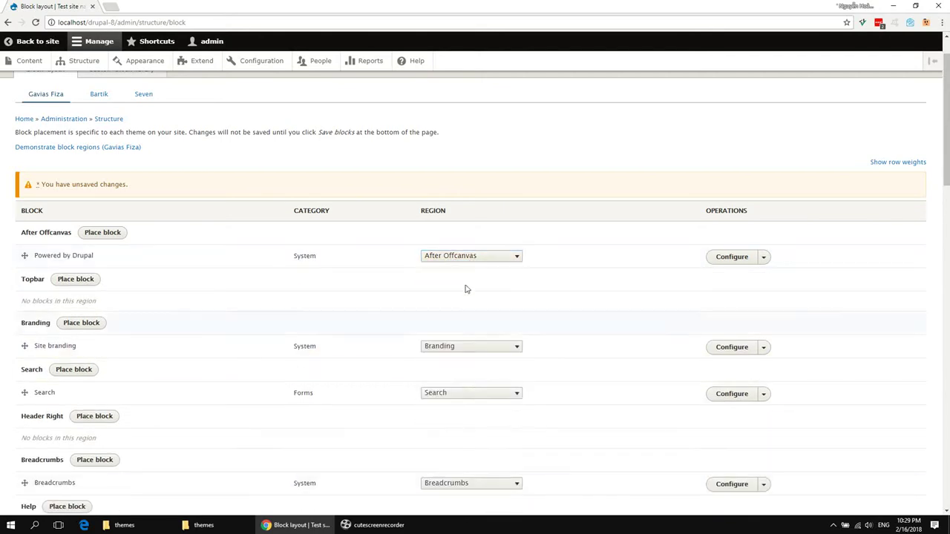
pyautogui.click(468, 260)
pyautogui.scroll(-2, 452, 445)
pyautogui.click(452, 475)
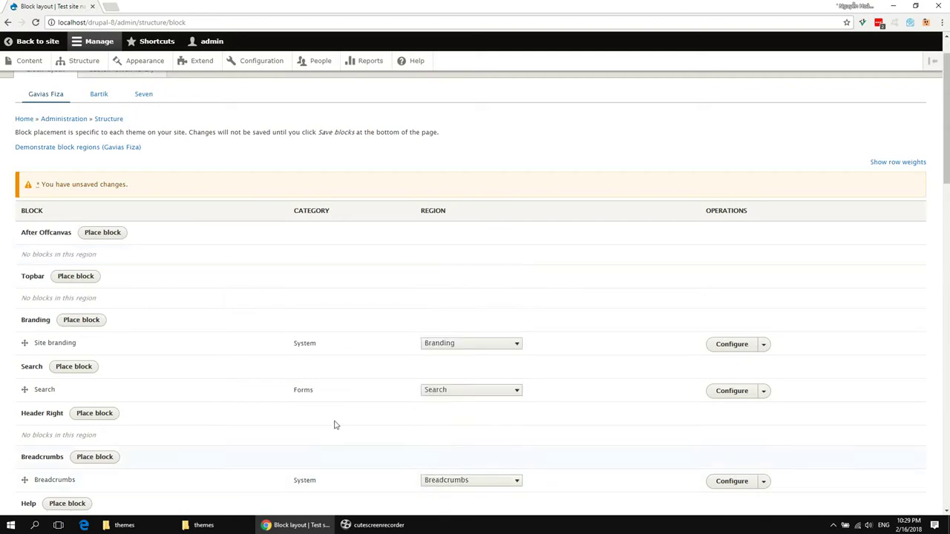
# Step: Move the Page title block from the Main content region to the Other region
pyautogui.scroll(-3, 290, 389)
pyautogui.scroll(-2, 290, 389)
pyautogui.scroll(-2, 290, 379)
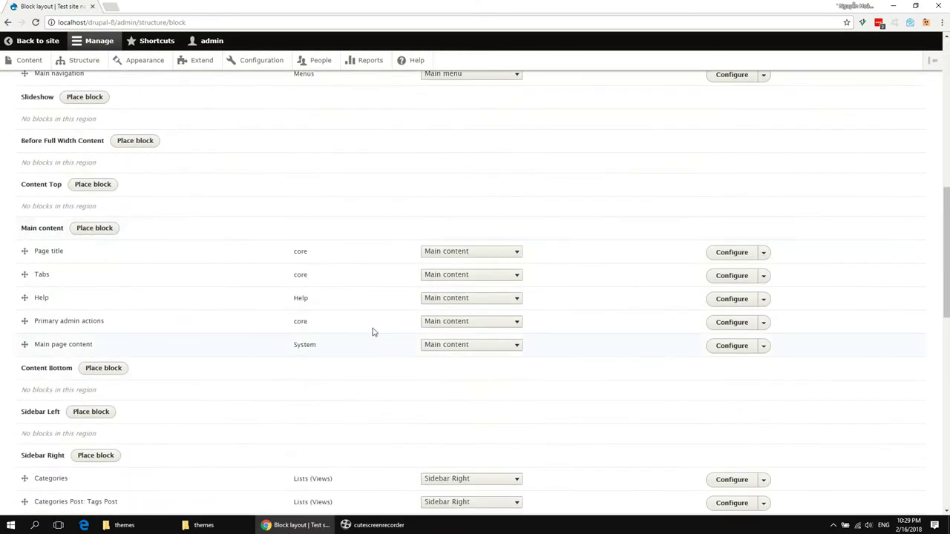
pyautogui.click(461, 252)
pyautogui.scroll(-2, 435, 468)
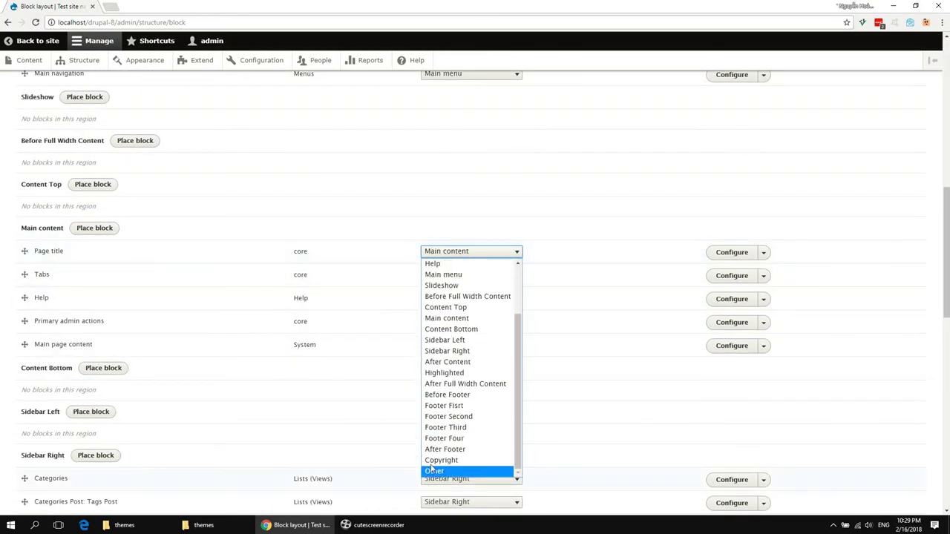
pyautogui.click(436, 471)
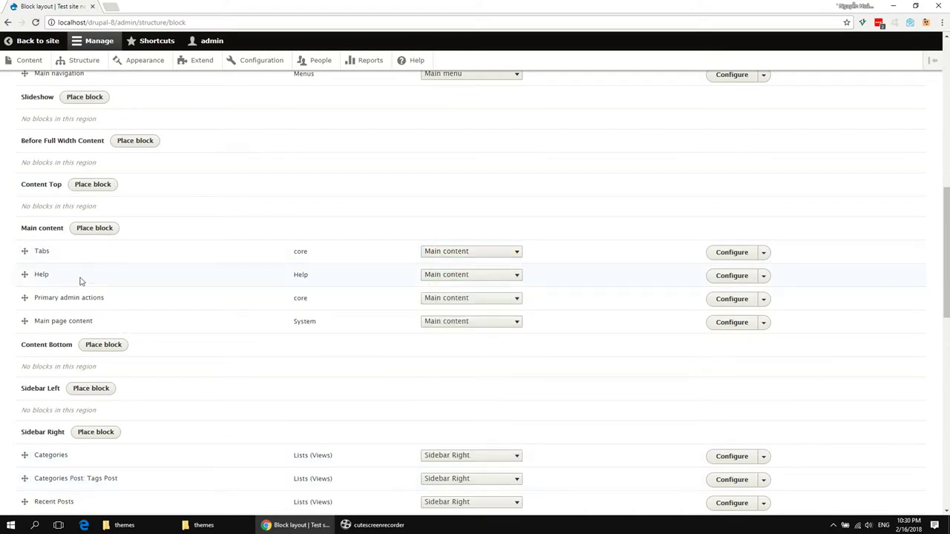
# Step: Assign the Tabs, Help and Primary admin actions blocks from Main content to the Help region
pyautogui.click(444, 253)
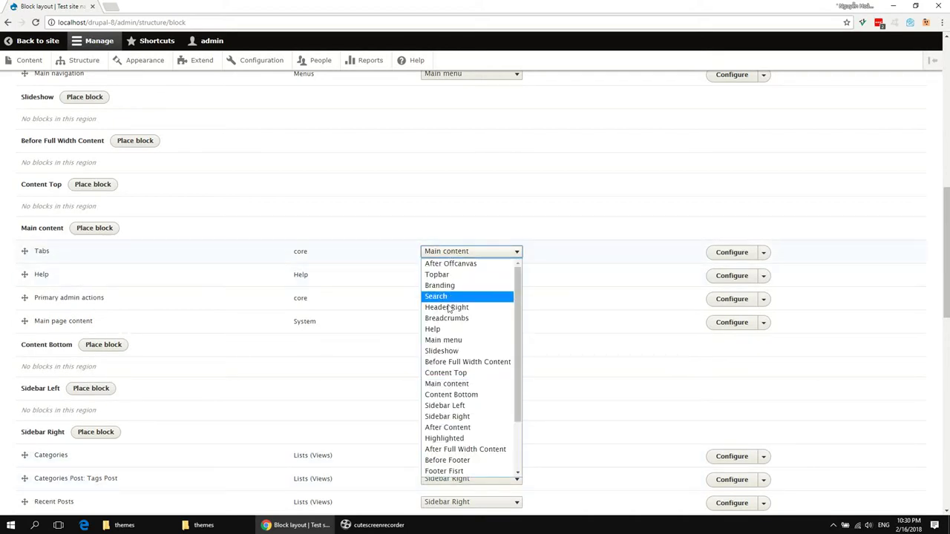
pyautogui.click(446, 329)
pyautogui.click(444, 253)
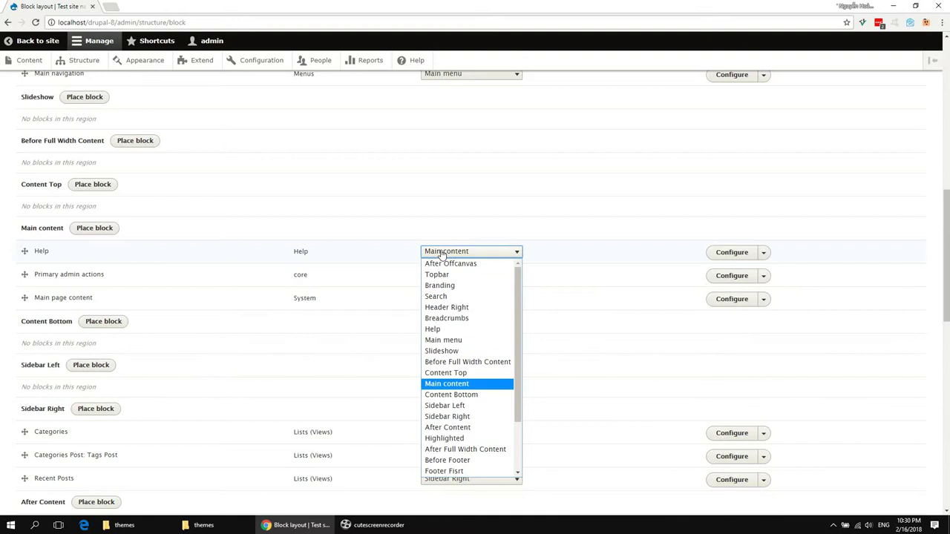
pyautogui.click(446, 329)
pyautogui.click(451, 254)
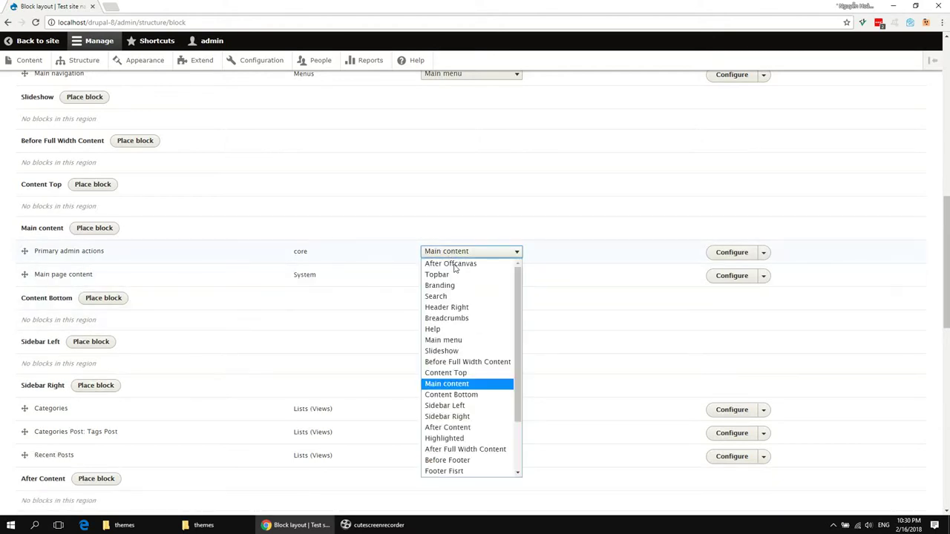
pyautogui.click(448, 329)
# Step: Assign the Status messages block to the Help region and save the block layout
pyautogui.scroll(-5, 279, 354)
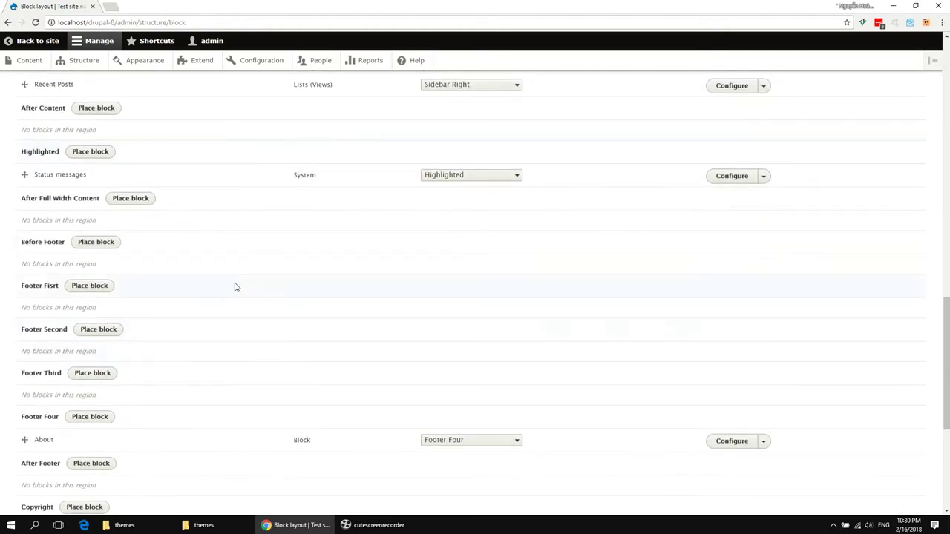
pyautogui.click(446, 176)
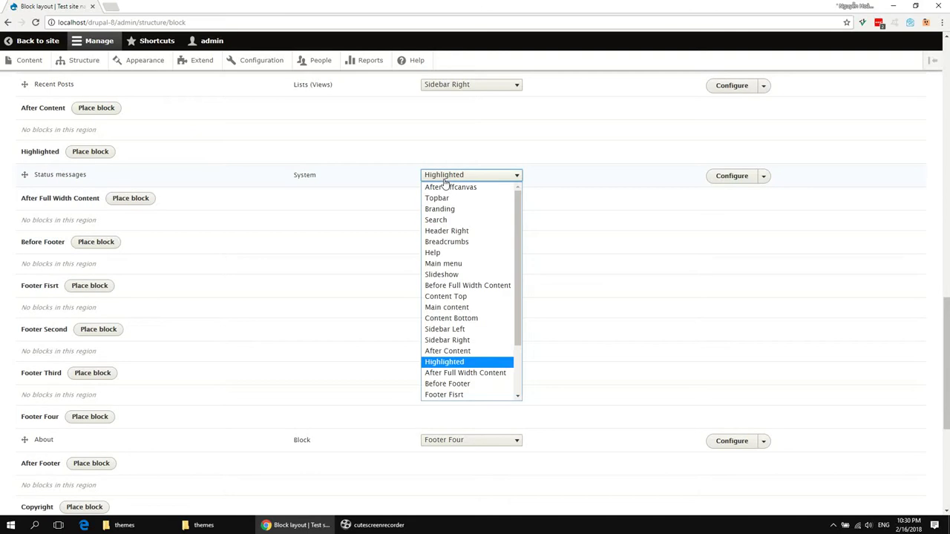
pyautogui.click(447, 253)
pyautogui.scroll(-4, 223, 353)
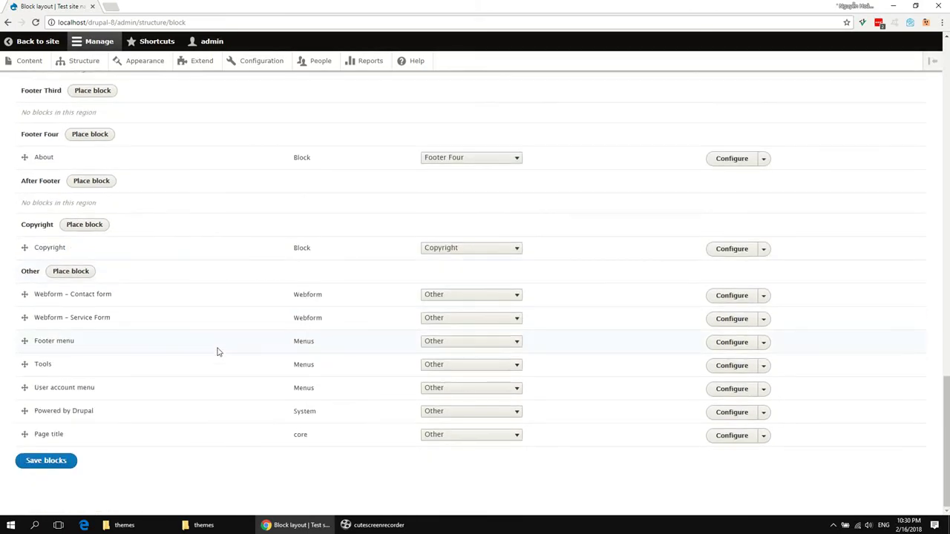
pyautogui.click(66, 461)
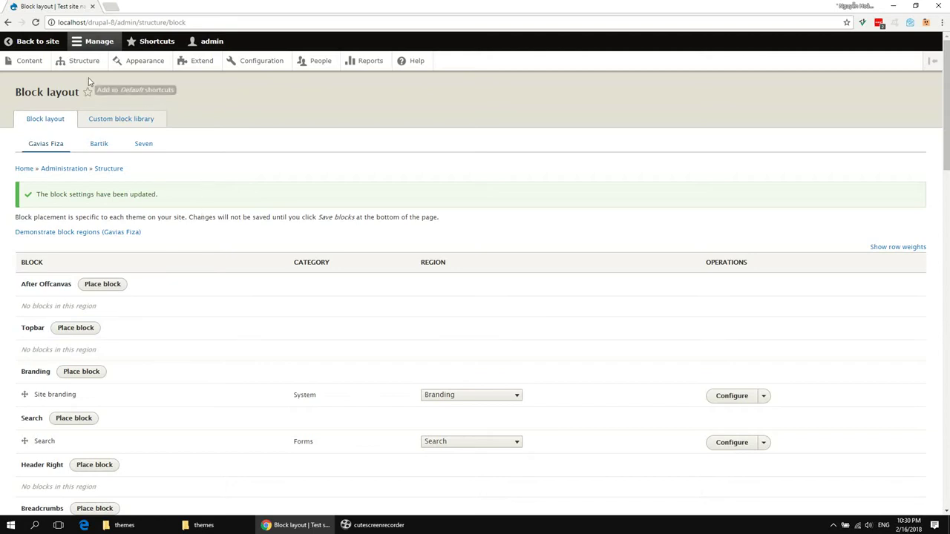
# Step: Open the site's front page in a separate tab, check the new block layout, and return to the block administration
pyautogui.middleClick(37, 40)
pyautogui.click(124, 7)
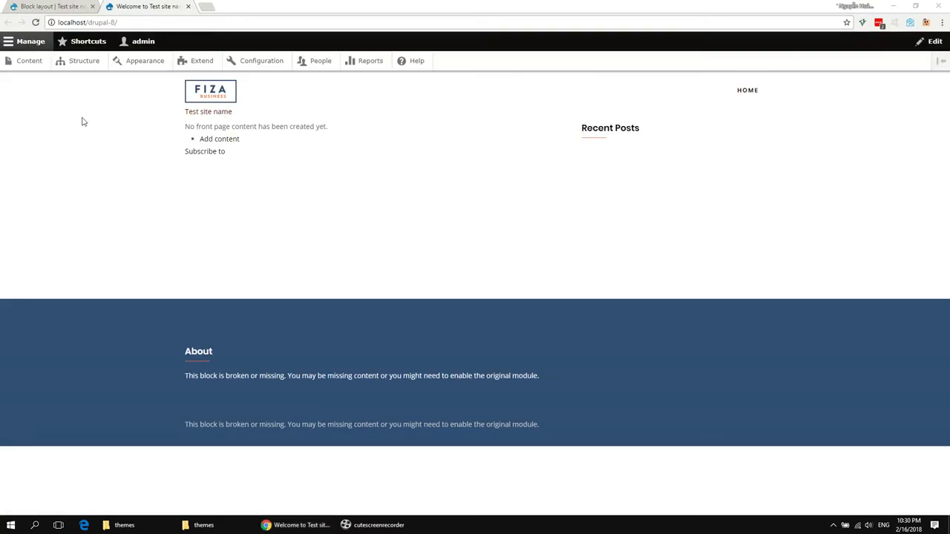
pyautogui.click(68, 7)
# Step: Configure the Site branding block to hide the site name and site slogan, and save the block
pyautogui.scroll(-2, 196, 331)
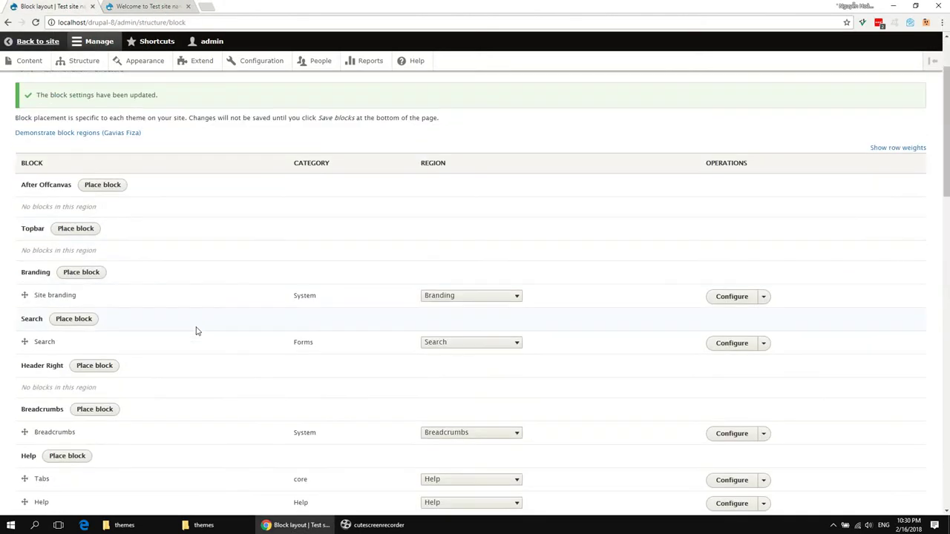
pyautogui.click(717, 297)
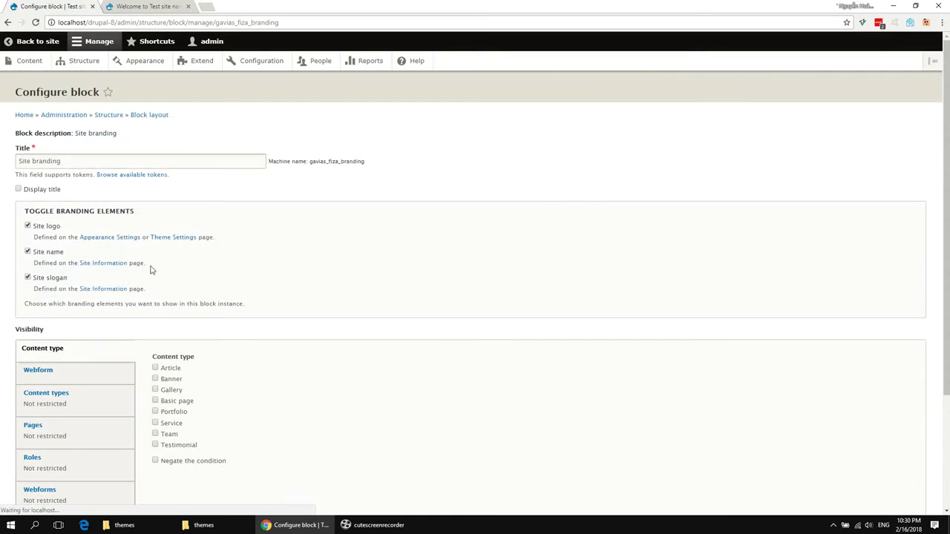
pyautogui.click(55, 252)
pyautogui.click(52, 280)
pyautogui.scroll(-2, 55, 367)
pyautogui.click(37, 460)
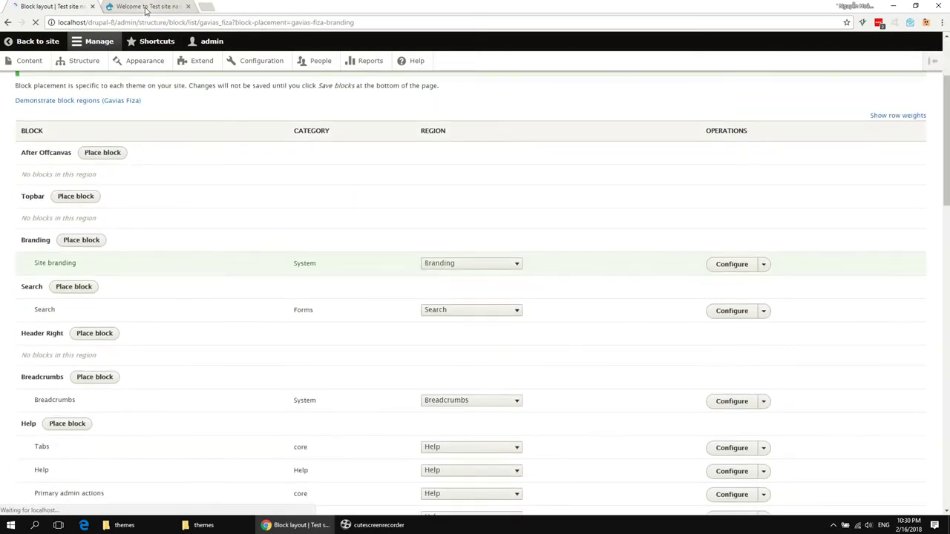
# Step: Reload the front page to check the branding area, and return to the block layout
pyautogui.click(145, 11)
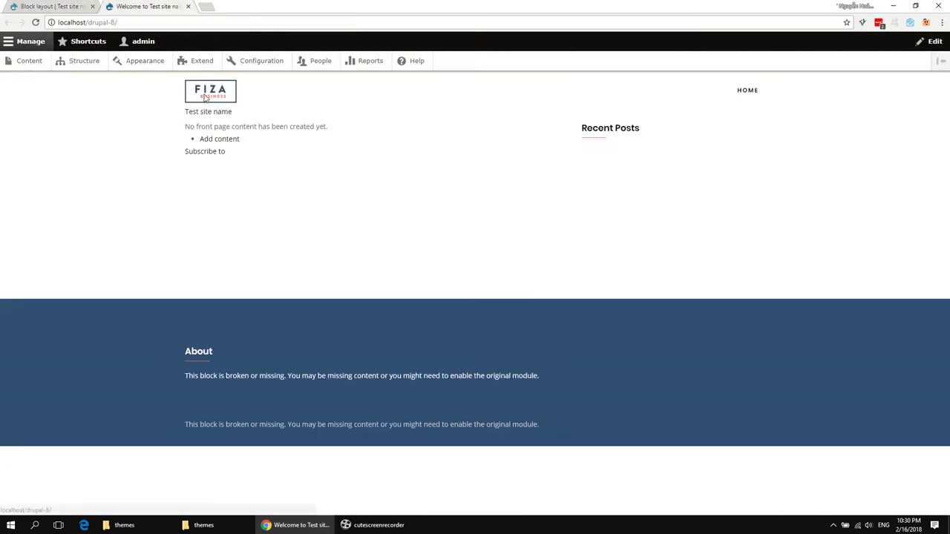
pyautogui.click(218, 114)
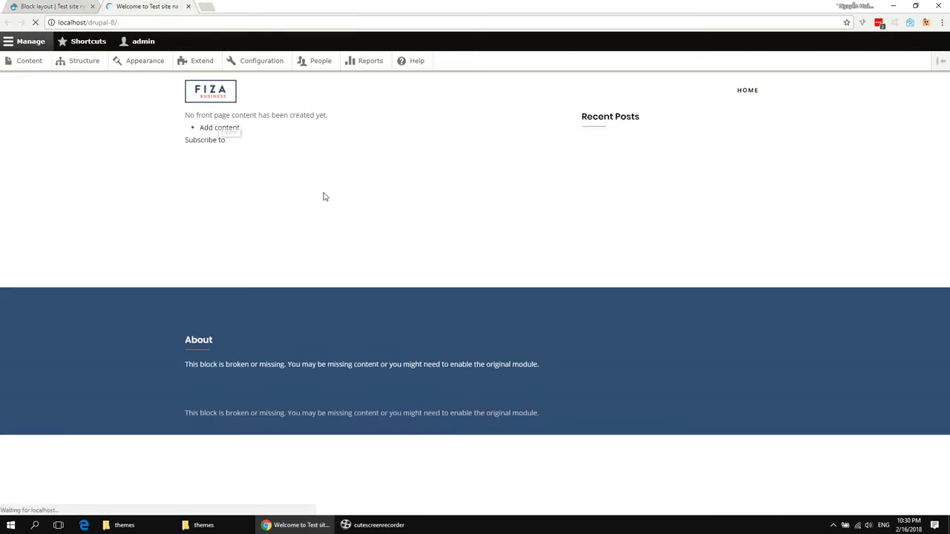
pyautogui.click(65, 7)
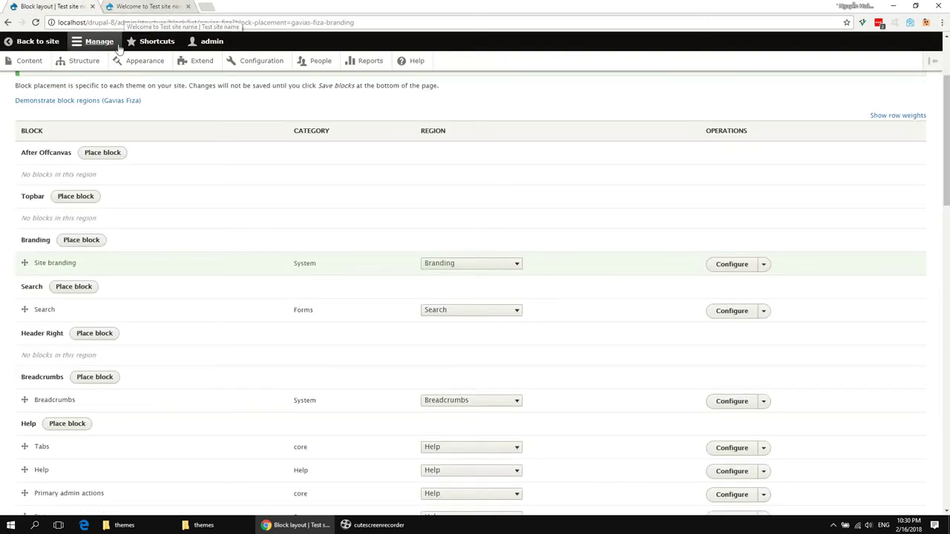
# Step: Enable the Block Builder field in the Basic page content type's form display and save the settings
pyautogui.click(80, 62)
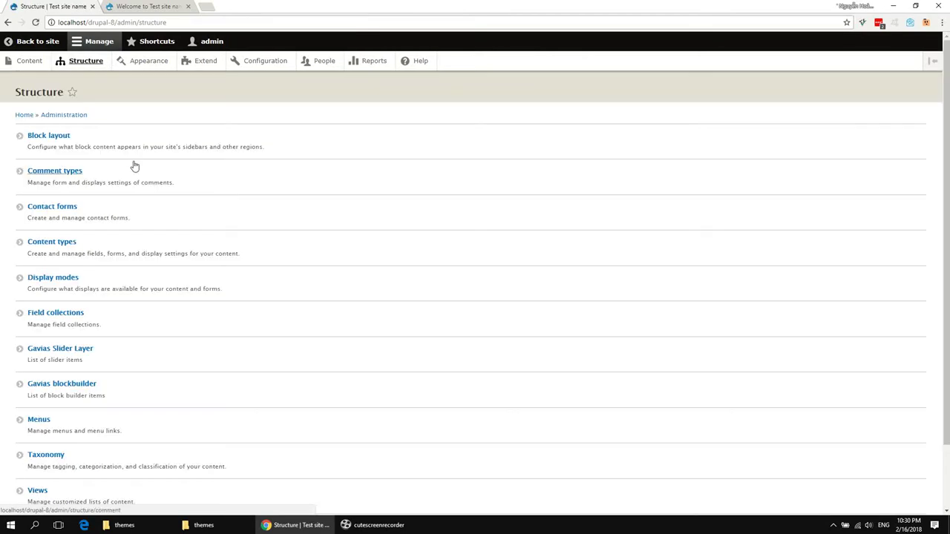
pyautogui.click(67, 241)
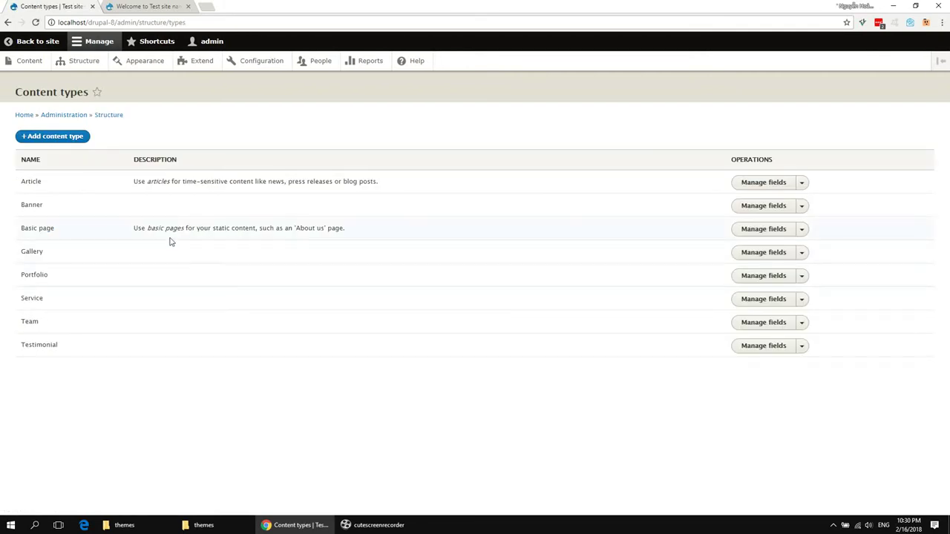
pyautogui.click(766, 230)
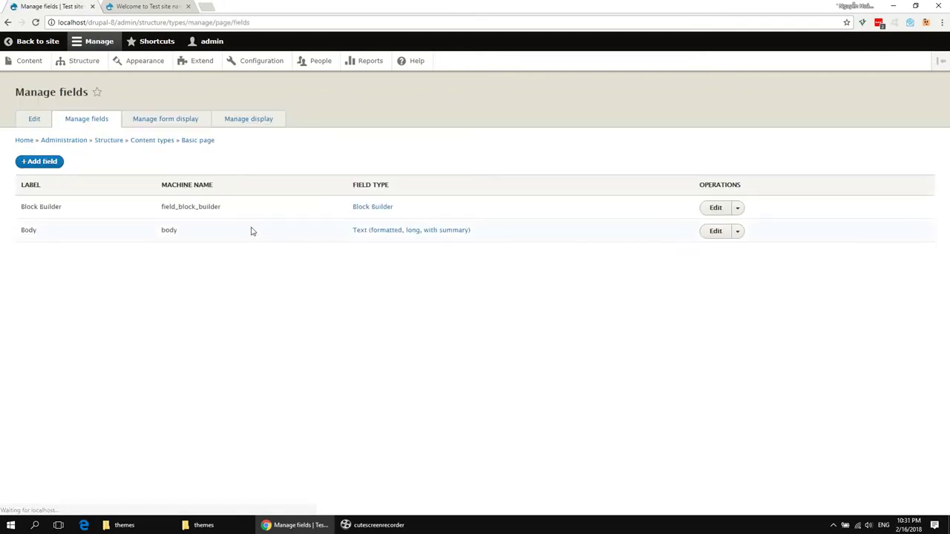
pyautogui.click(169, 125)
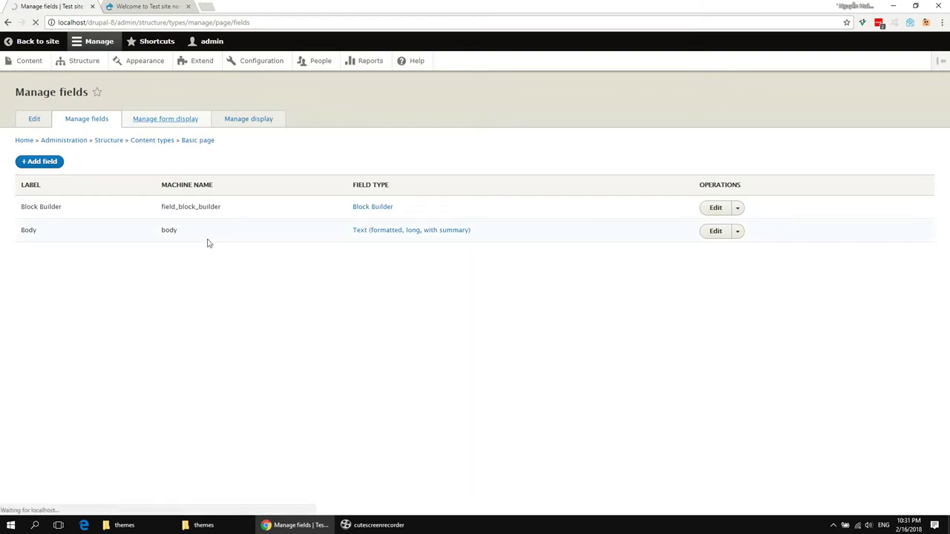
pyautogui.scroll(-2, 176, 320)
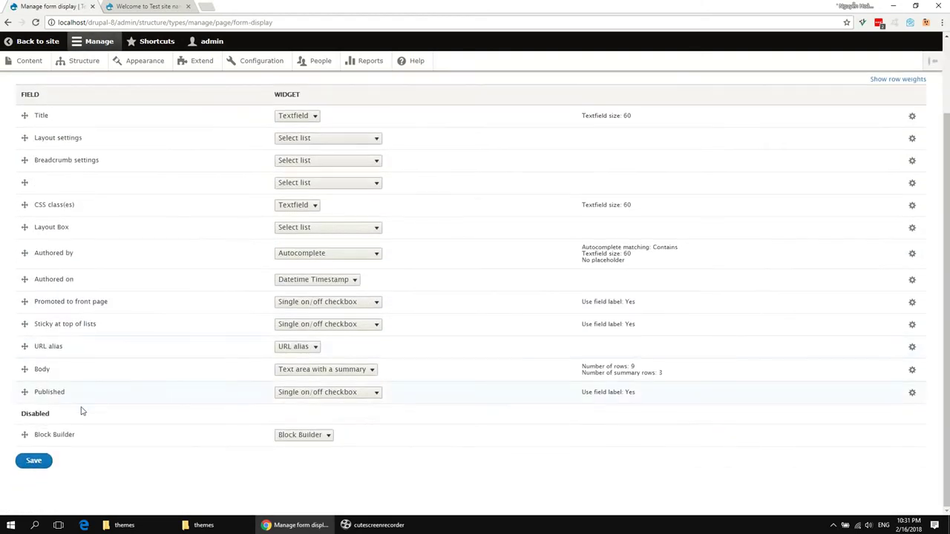
pyautogui.moveTo(26, 431); pyautogui.dragTo(31, 423)
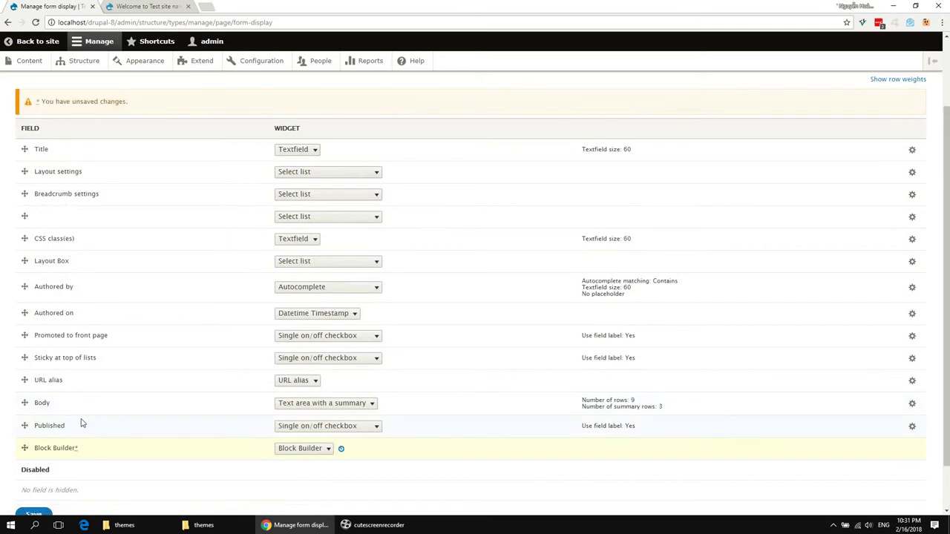
pyautogui.scroll(-2, 64, 458)
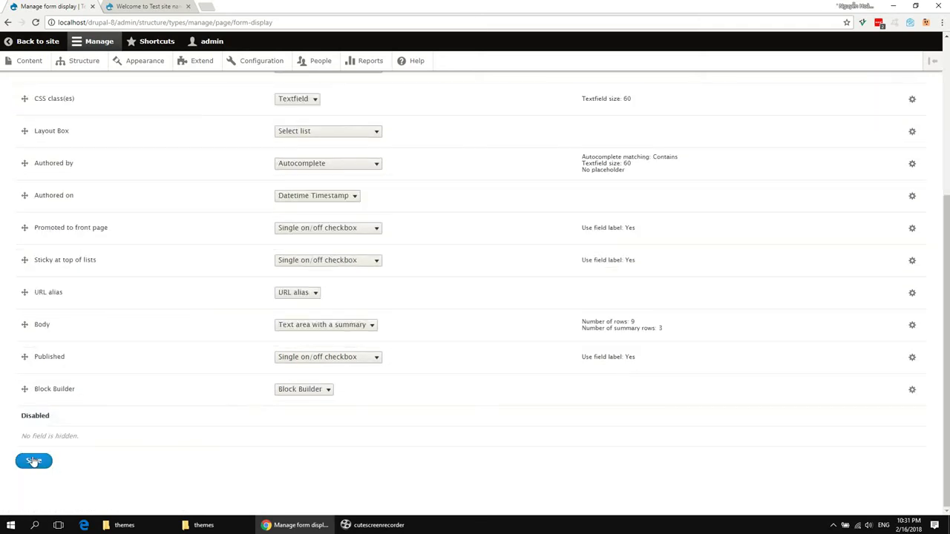
pyautogui.click(34, 467)
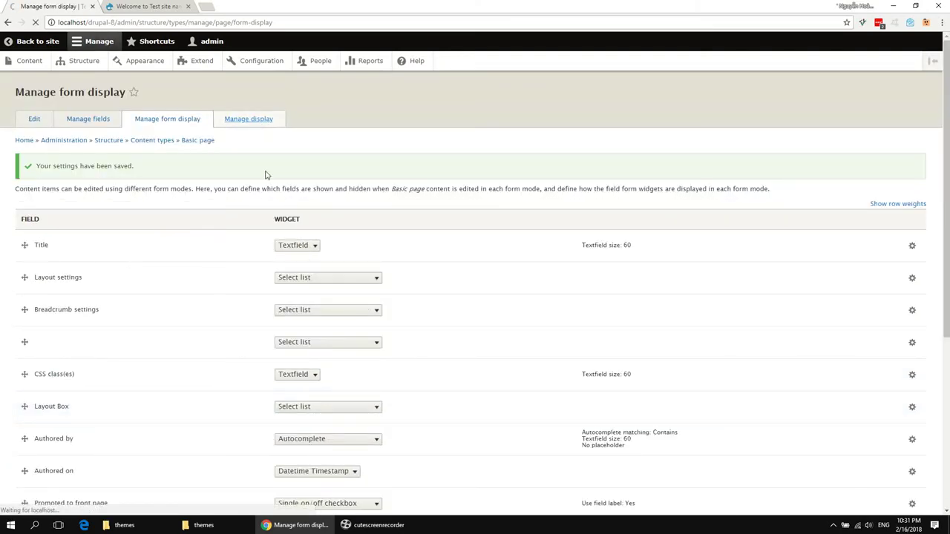
# Step: Enable the Block Builder field in the Basic page's default display, set its label to Hidden, and save
pyautogui.moveTo(25, 312); pyautogui.dragTo(30, 301)
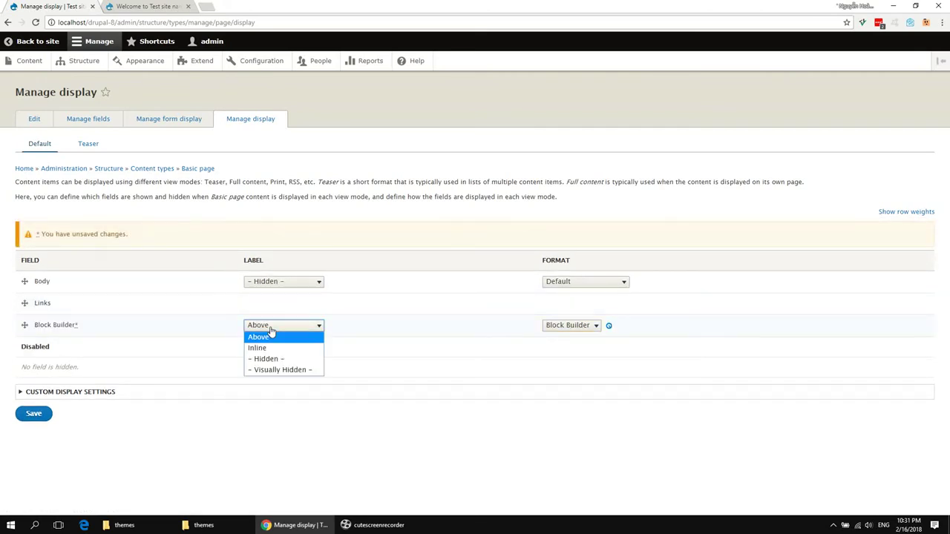
pyautogui.click(269, 312)
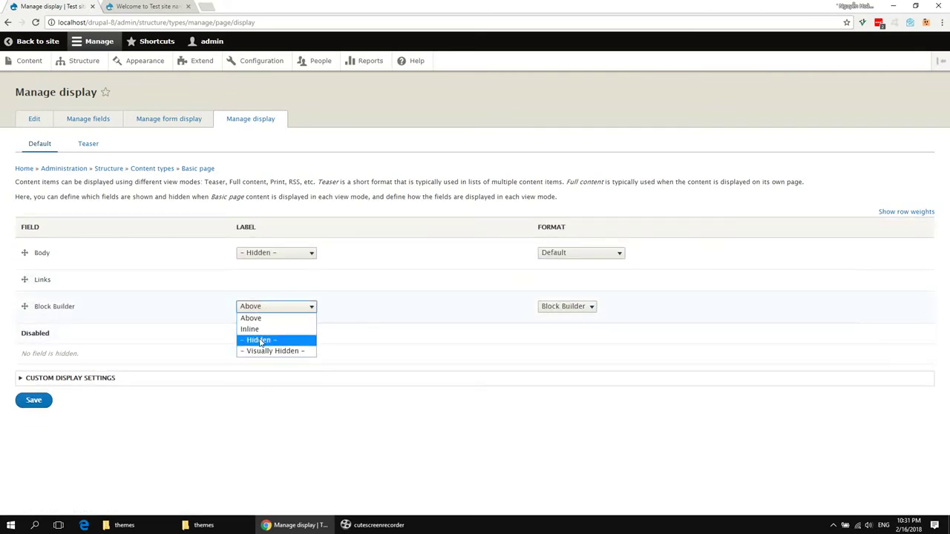
pyautogui.click(264, 338)
pyautogui.click(39, 403)
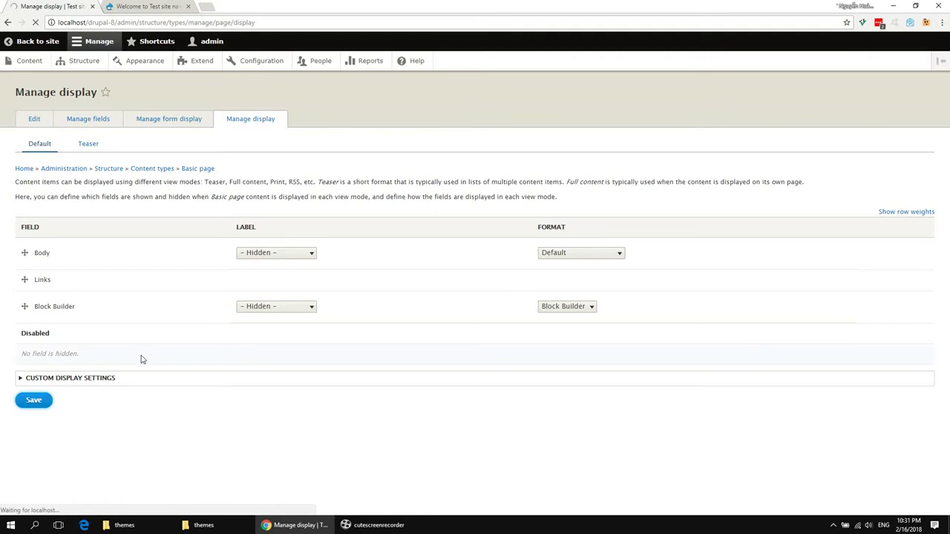
# Step: Start a new Basic page content item titled "Home Page" with an empty body
pyautogui.click(31, 66)
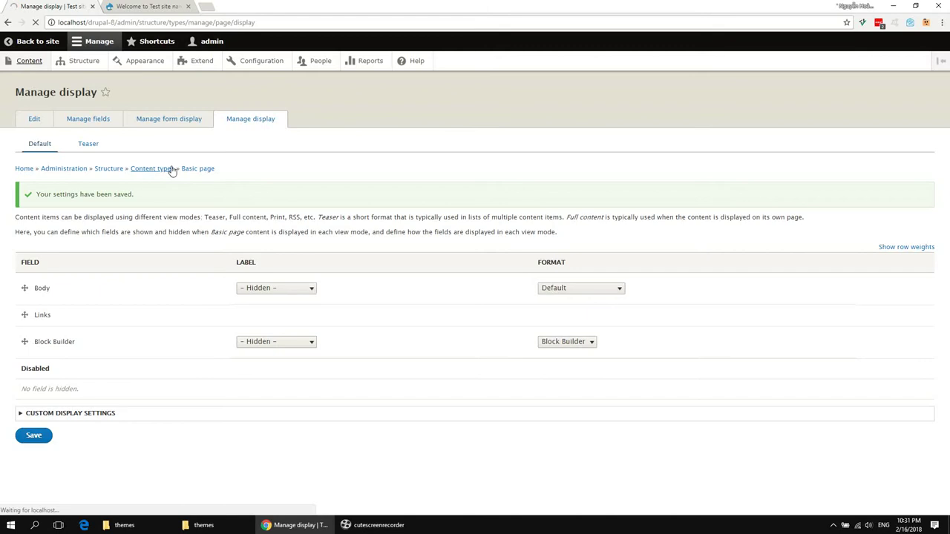
pyautogui.click(62, 167)
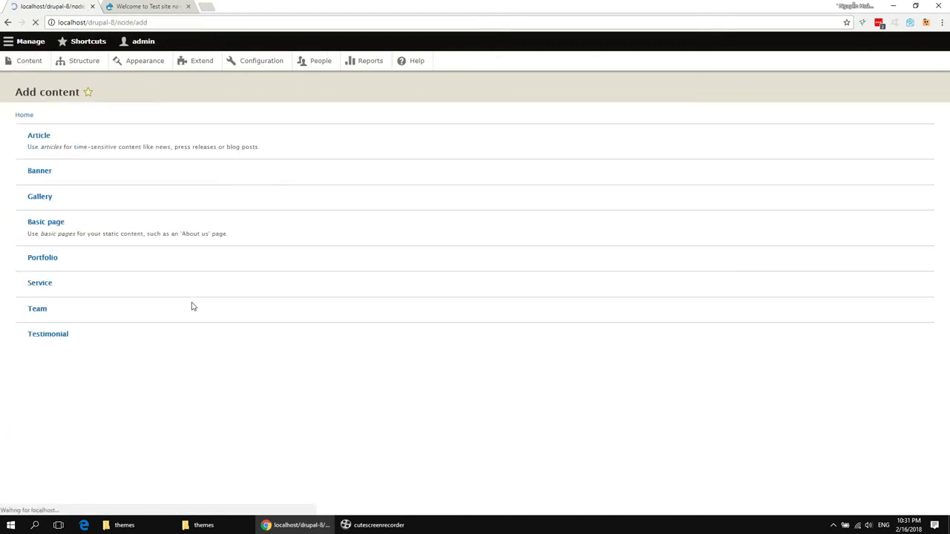
pyautogui.click(47, 223)
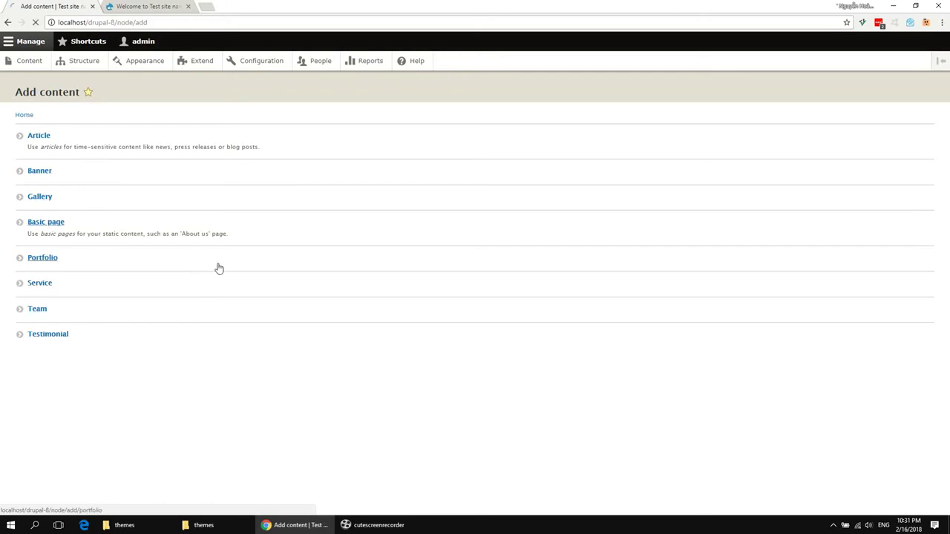
pyautogui.click(128, 149)
pyautogui.write('Home Page')
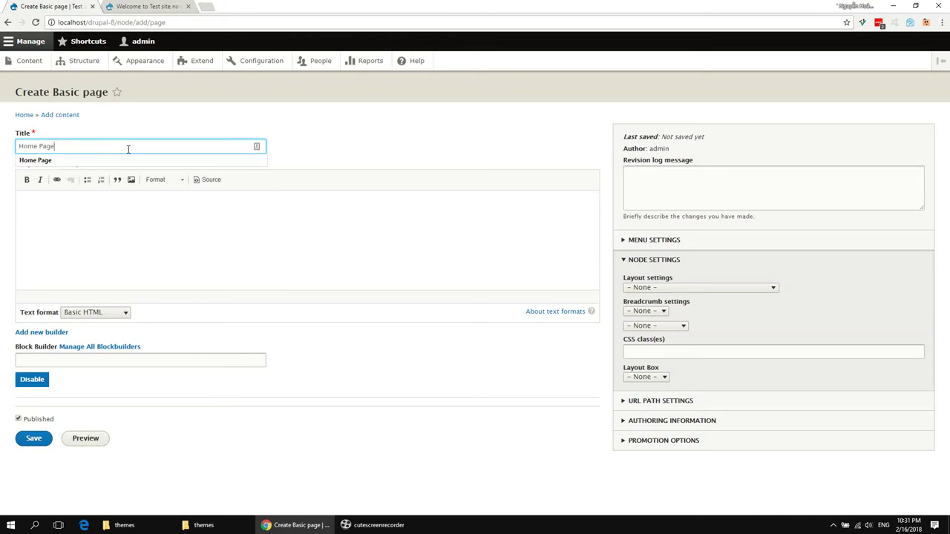
pyautogui.click(138, 218)
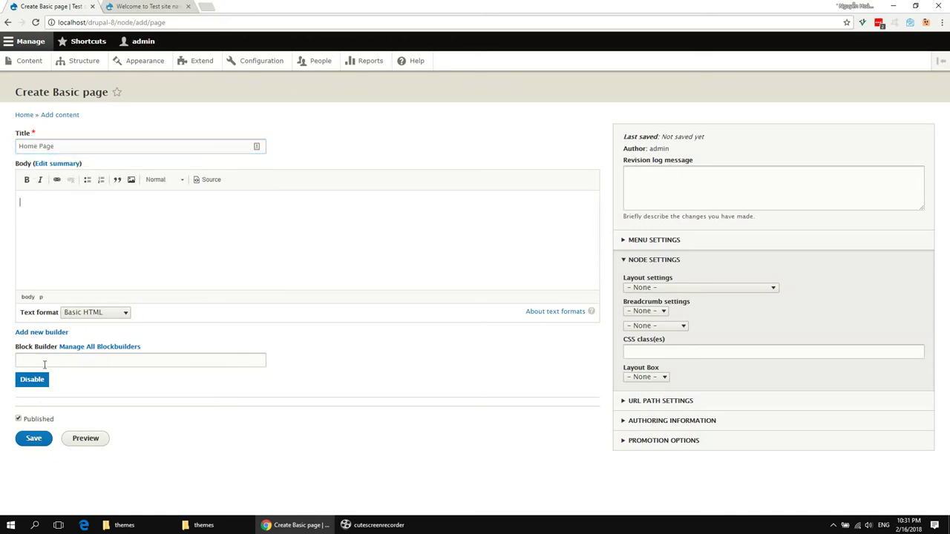
# Step: Add a new block builder titled "Home Page" with the machine name home_page to the page being created
pyautogui.click(43, 333)
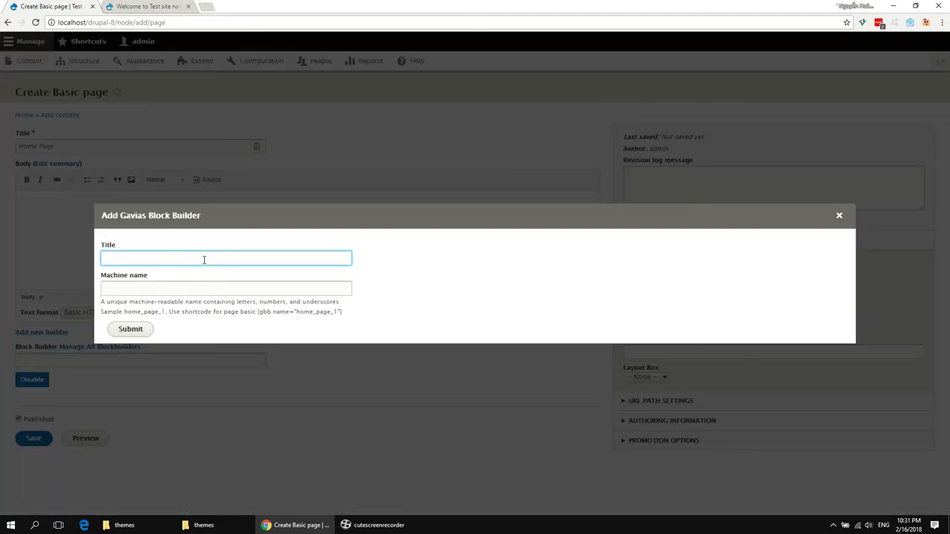
pyautogui.write('Home Page')
pyautogui.press('Tab')
pyautogui.write('home_pag')
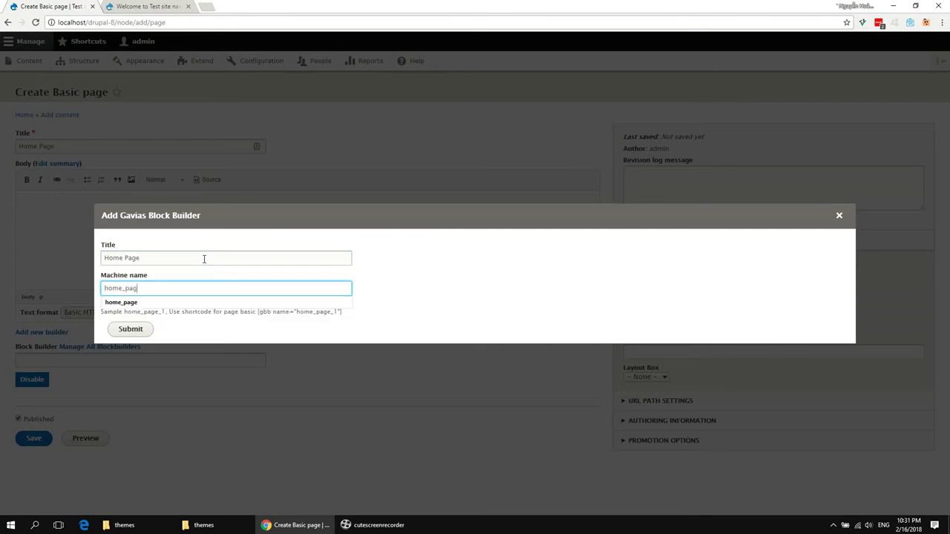
pyautogui.click(133, 332)
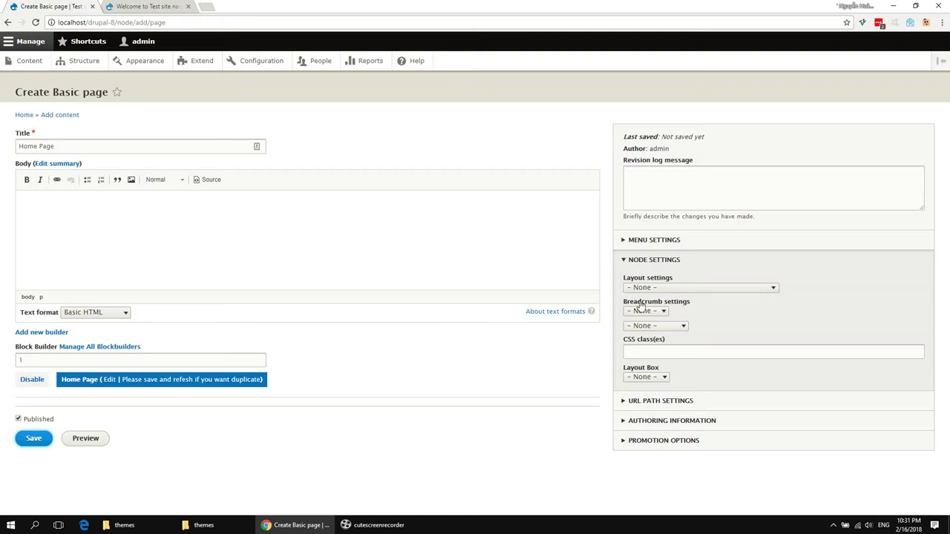
# Step: Set the page's layout to "Fullwith no sidebar (use for block builder)" and its breadcrumb setting to Disable
pyautogui.click(643, 289)
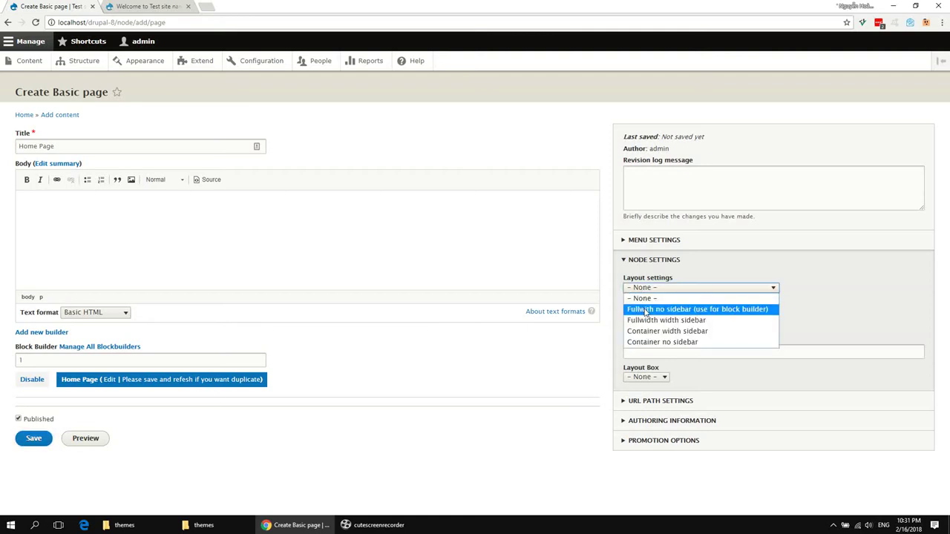
pyautogui.click(645, 311)
pyautogui.click(647, 312)
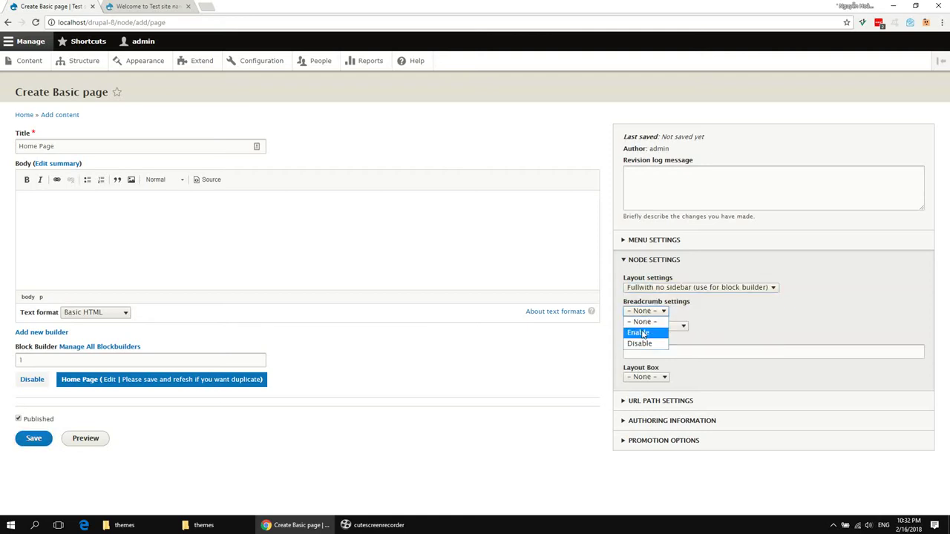
pyautogui.click(642, 343)
pyautogui.click(650, 328)
pyautogui.click(651, 334)
# Step: Give the page the CSS class hidden-title and save it
pyautogui.click(653, 353)
pyautogui.click(644, 353)
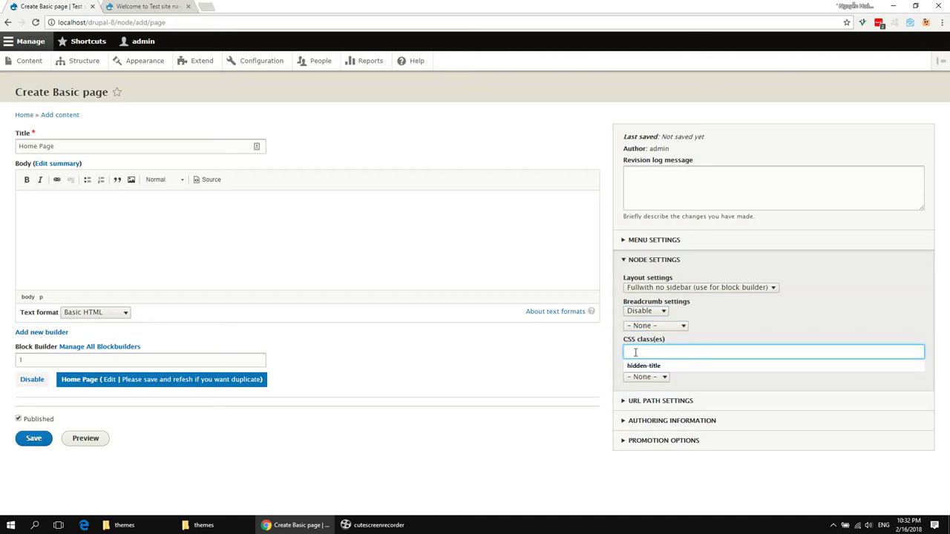
pyautogui.click(642, 365)
pyautogui.click(642, 377)
pyautogui.click(642, 379)
pyautogui.click(34, 438)
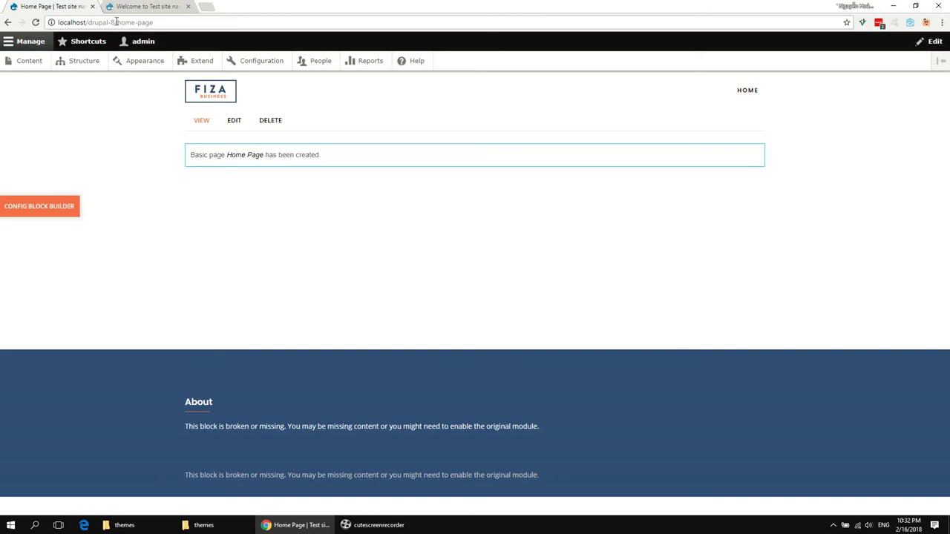
# Step: Set the site's default front page to /home-page in the basic site settings and save the configuration
pyautogui.moveTo(117, 22); pyautogui.dragTo(153, 23)
pyautogui.click(211, 250)
pyautogui.click(261, 62)
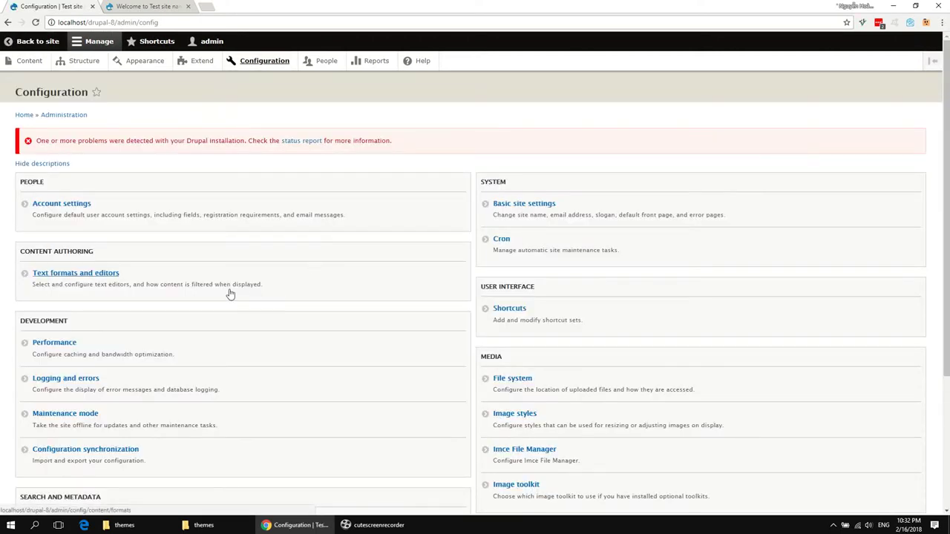
pyautogui.click(503, 205)
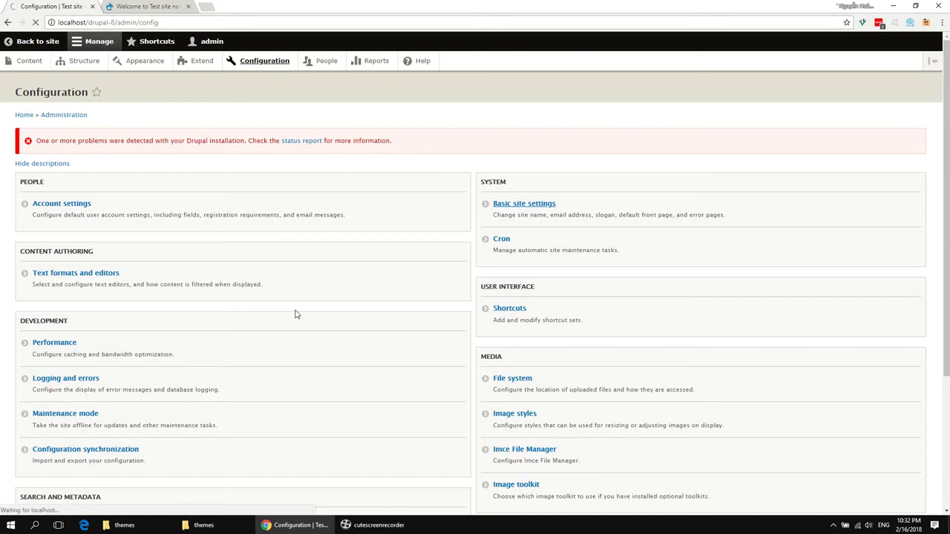
pyautogui.tripleClick(138, 306)
pyautogui.write('/home-page')
pyautogui.click(80, 453)
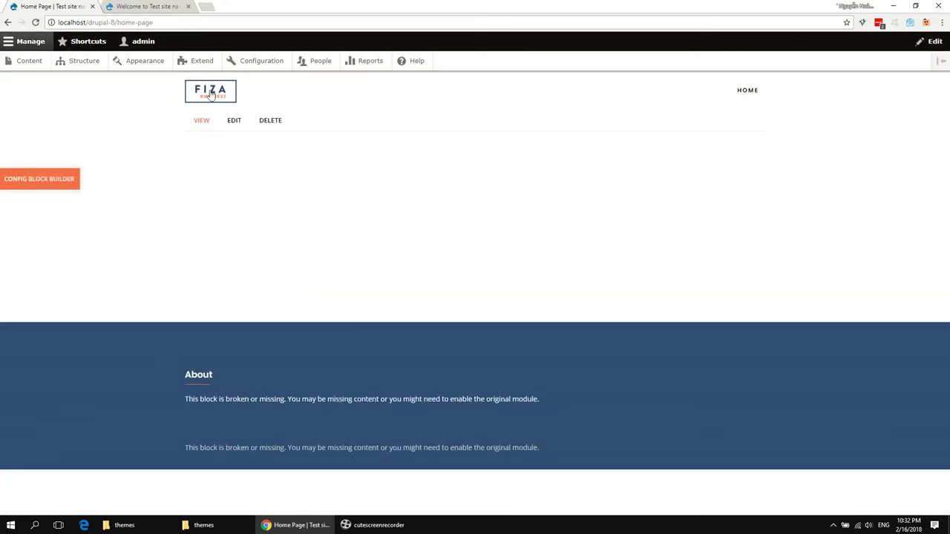
# Step: Edit the Home Page content and open the import dialog of its Home Page block builder
pyautogui.click(234, 121)
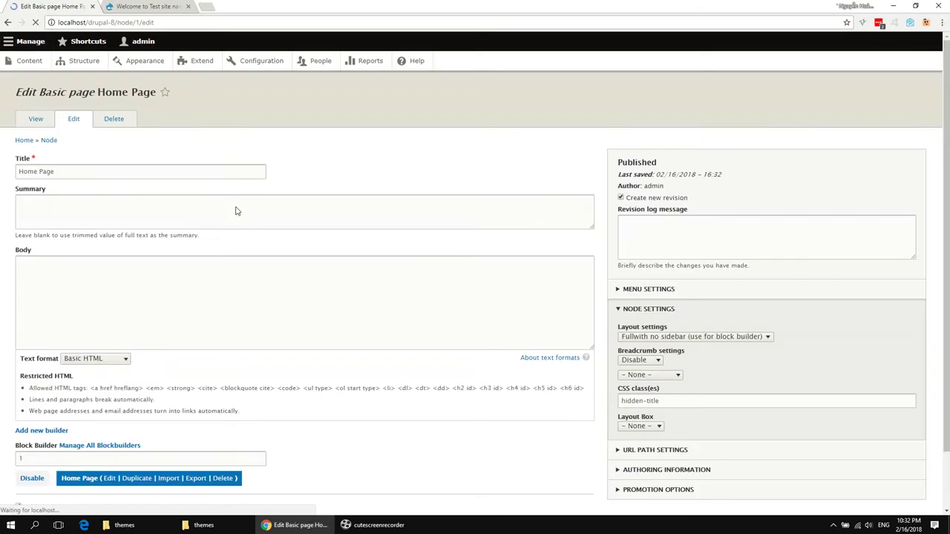
pyautogui.scroll(-1, 224, 317)
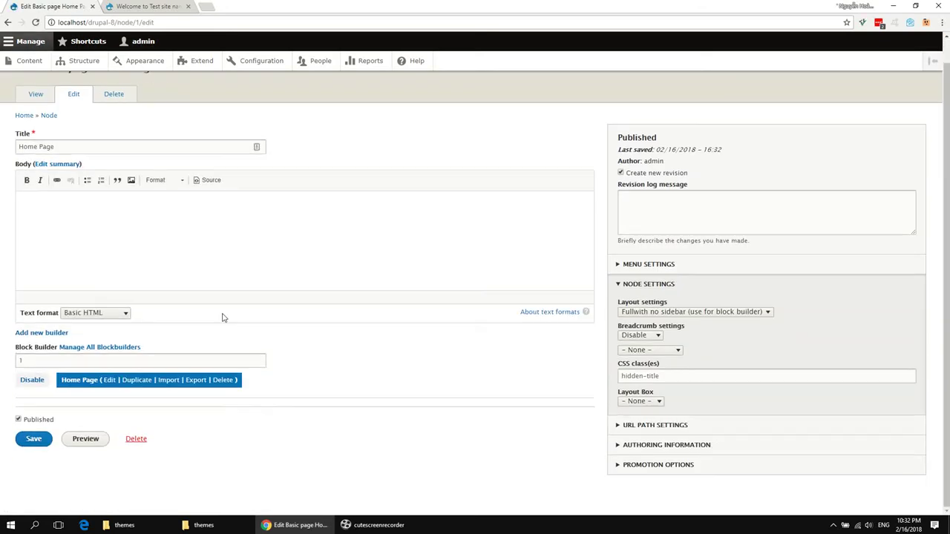
pyautogui.click(166, 381)
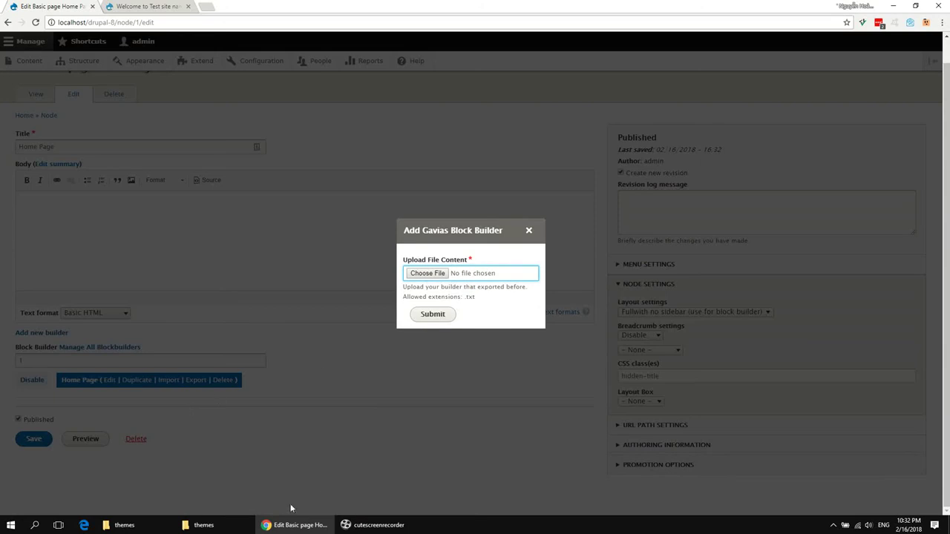
# Step: In File Explorer, extract files_export_blockbuilder.zip inside the gavias_fiza_full folder
pyautogui.click(212, 526)
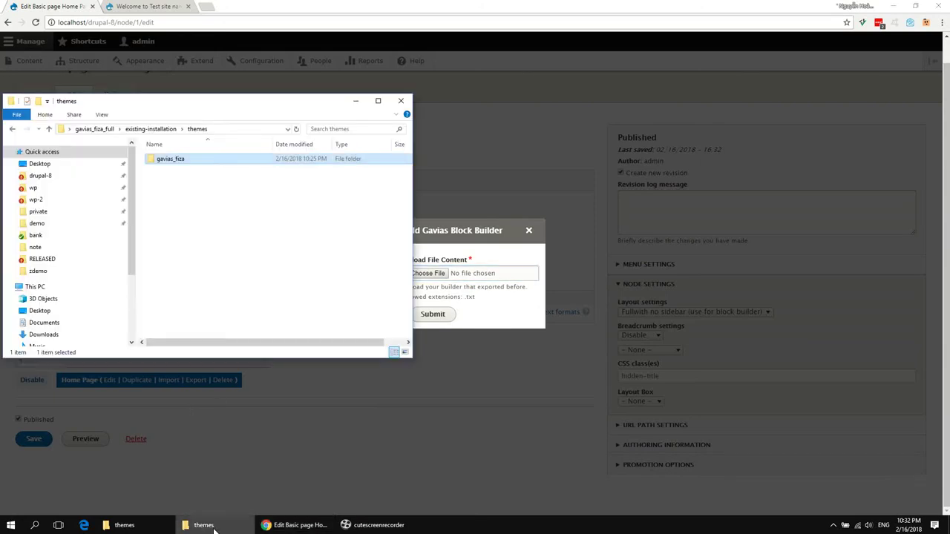
pyautogui.click(159, 130)
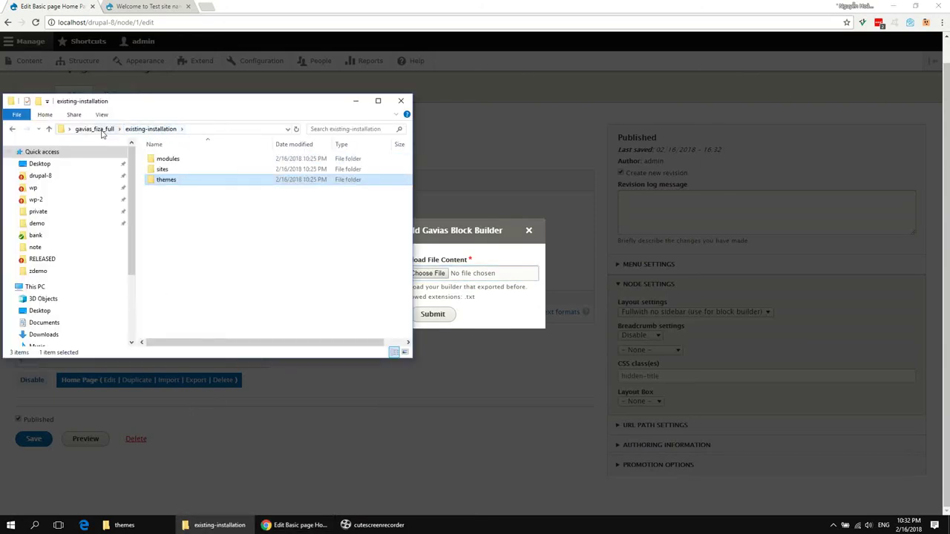
pyautogui.click(106, 131)
pyautogui.click(195, 191)
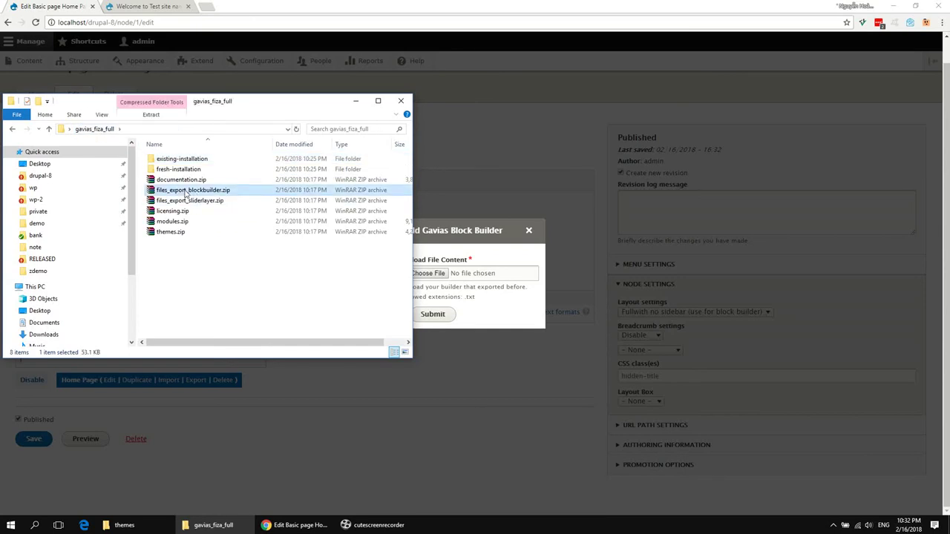
pyautogui.rightClick(185, 194)
pyautogui.click(218, 253)
# Step: Import home-1.txt from the extracted files_export_blockbuilder folder into the Home Page builder and save the page
pyautogui.doubleClick(162, 243)
pyautogui.moveTo(170, 106); pyautogui.dragTo(756, 165)
pyautogui.moveTo(738, 278); pyautogui.dragTo(429, 280)
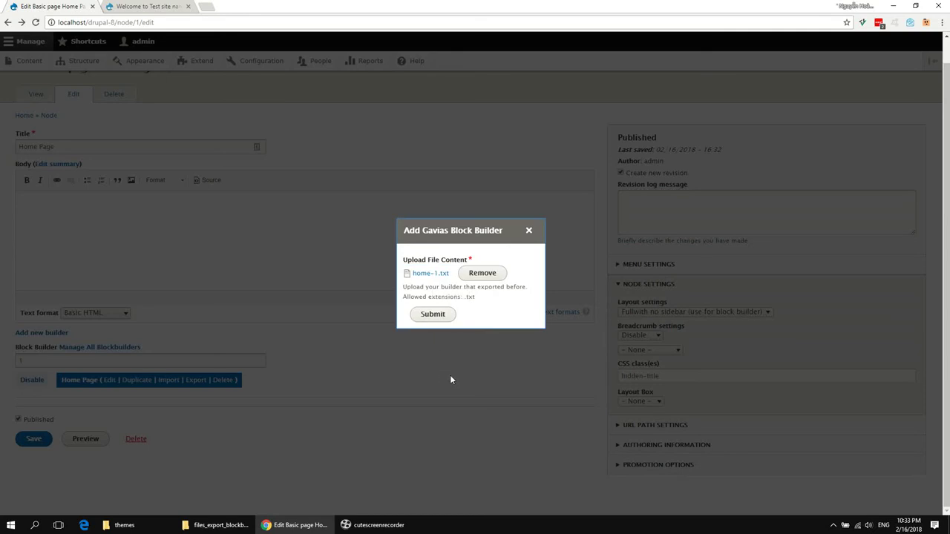
pyautogui.click(433, 315)
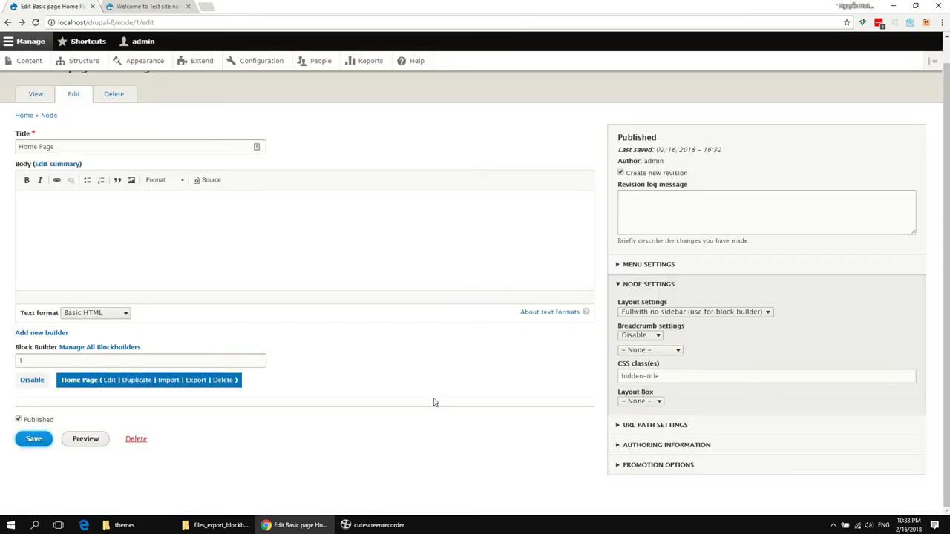
pyautogui.click(34, 439)
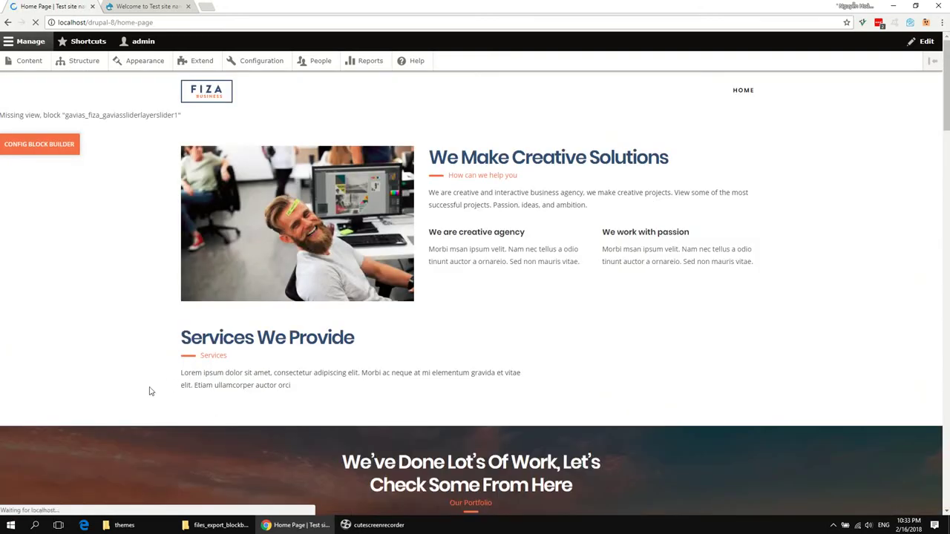
# Step: Examine the sections of the saved home page and the slider block message above its content
pyautogui.scroll(-10, 150, 386)
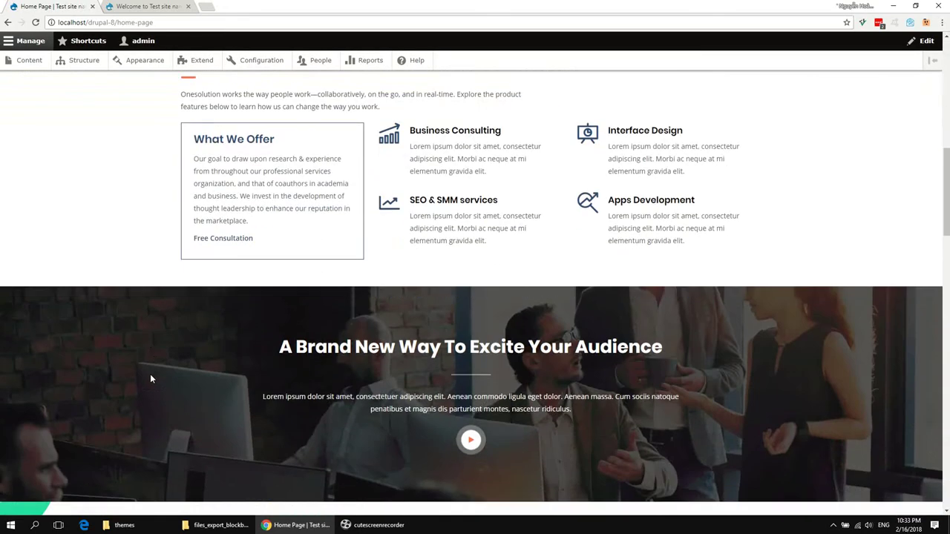
pyautogui.scroll(-20, 150, 379)
pyautogui.scroll(6, 150, 378)
pyautogui.scroll(20, 149, 379)
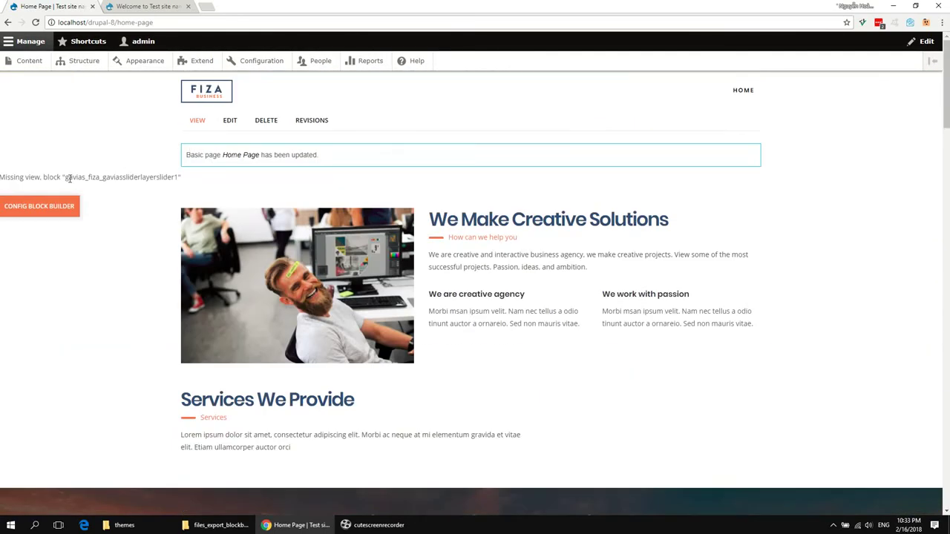
pyautogui.moveTo(69, 179); pyautogui.dragTo(175, 178)
pyautogui.click(148, 273)
# Step: Create a Gavias Slider Layer group titled "Slider"
pyautogui.click(83, 63)
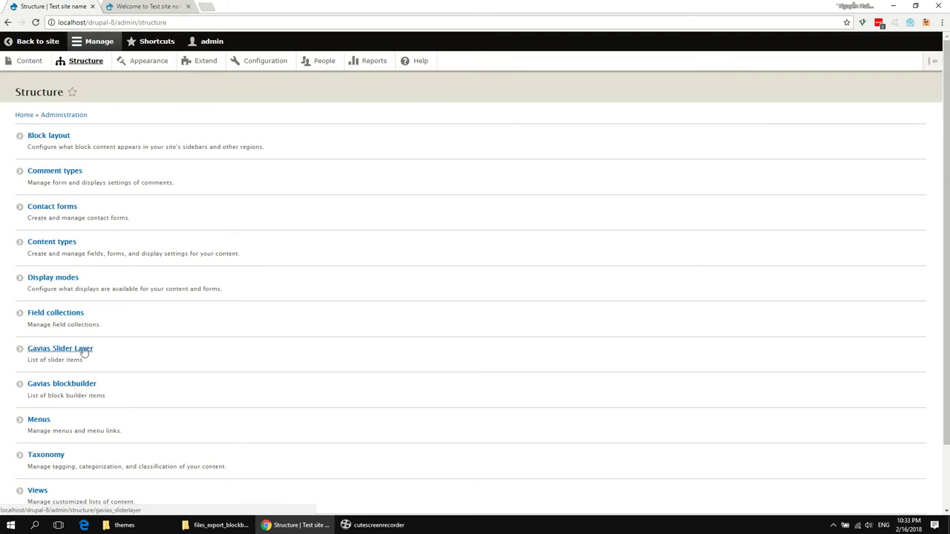
pyautogui.click(83, 354)
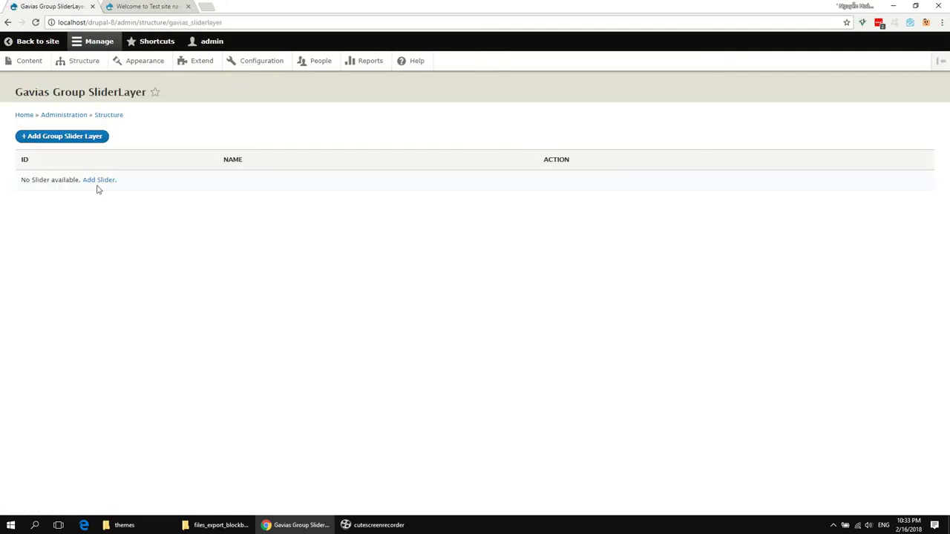
pyautogui.click(100, 181)
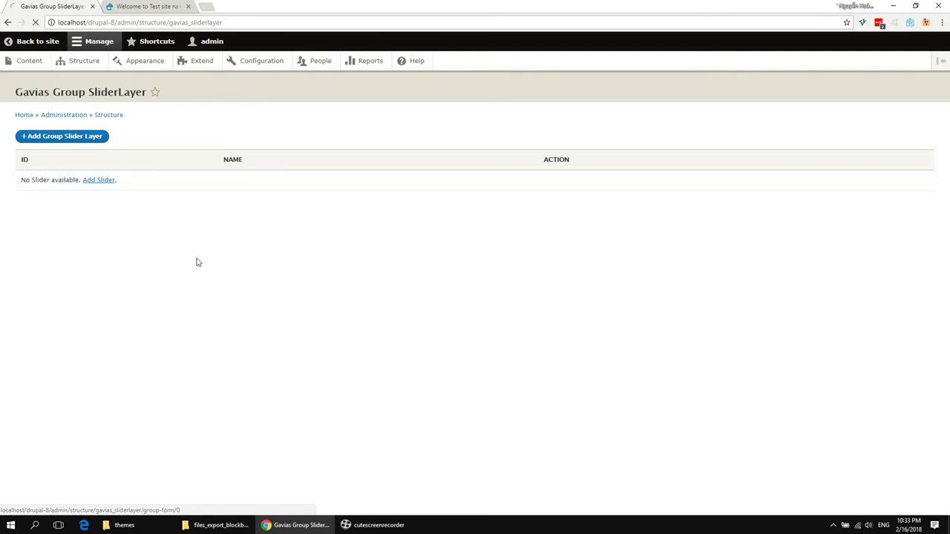
pyautogui.click(124, 153)
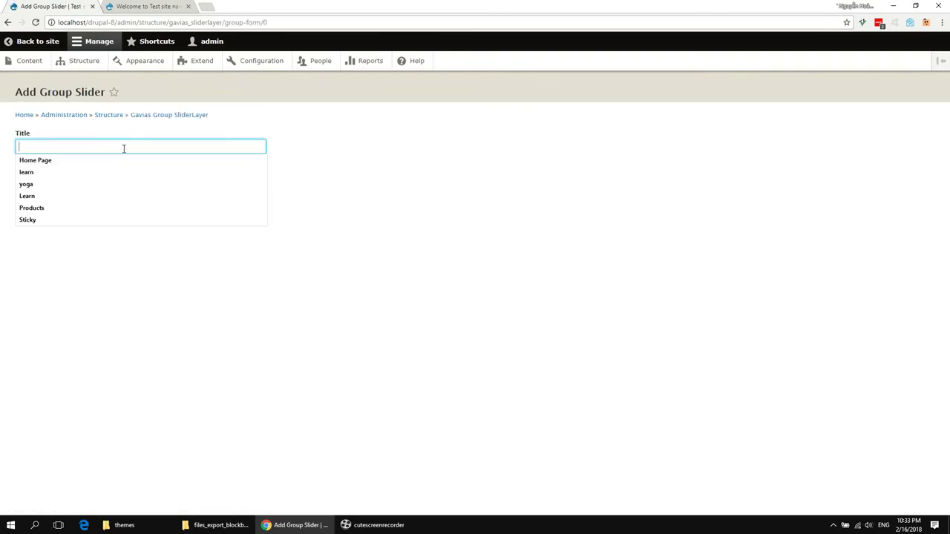
pyautogui.write('Slider')
pyautogui.click(46, 169)
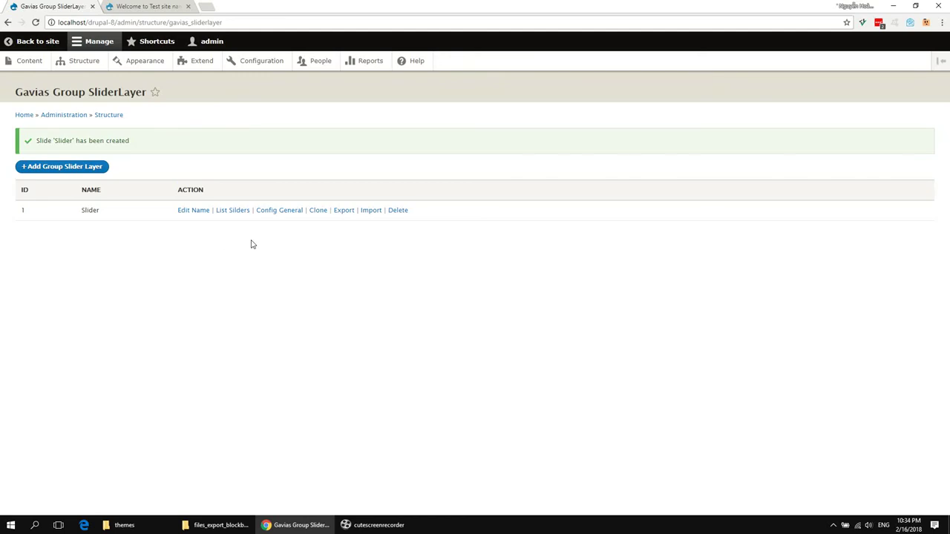
# Step: Open the import form for the Slider group and extract files_export_sliderlayer.zip in the gavias_fiza_full folder
pyautogui.click(365, 212)
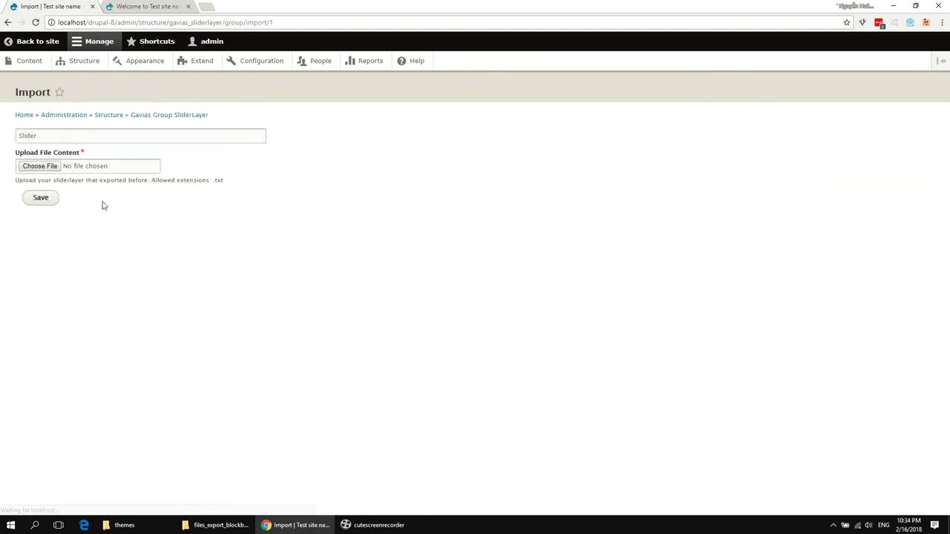
pyautogui.click(219, 525)
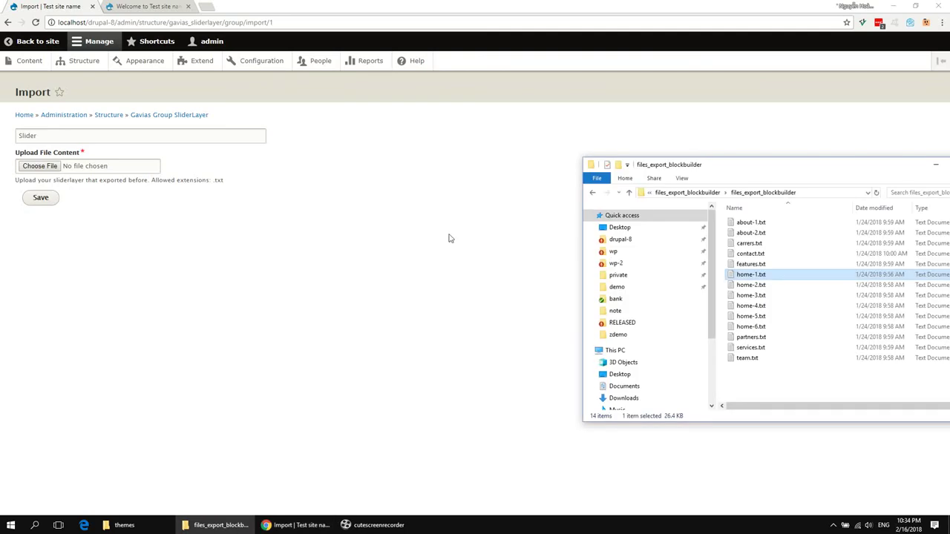
pyautogui.click(592, 193)
pyautogui.click(681, 192)
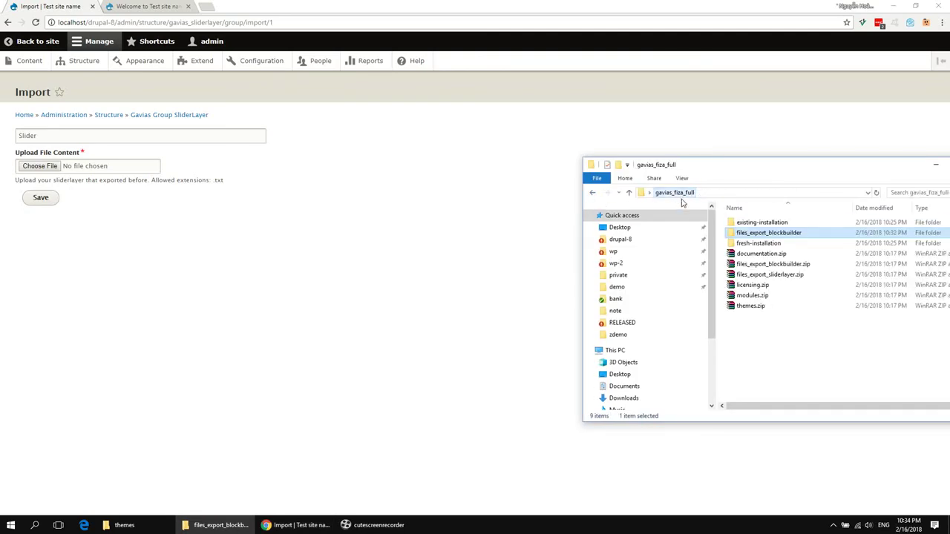
pyautogui.click(761, 274)
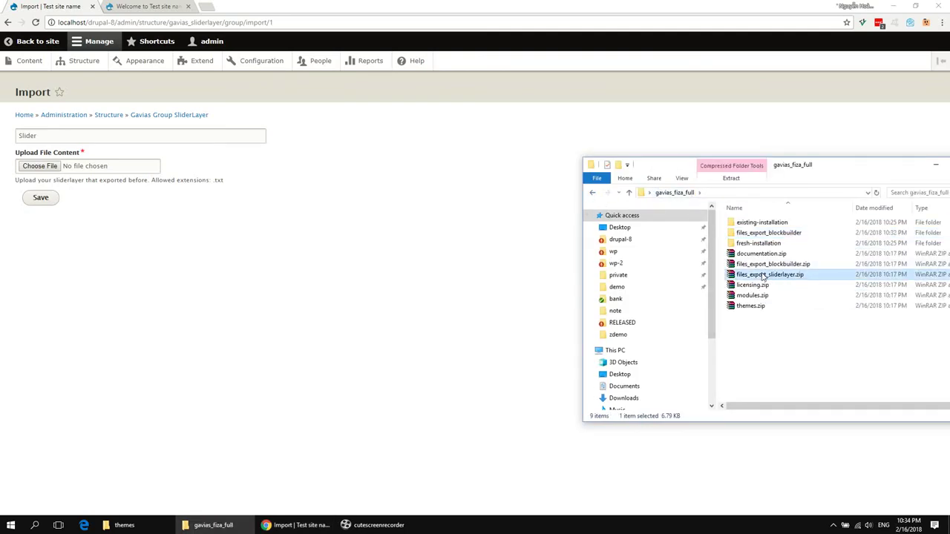
pyautogui.rightClick(763, 276)
pyautogui.click(803, 92)
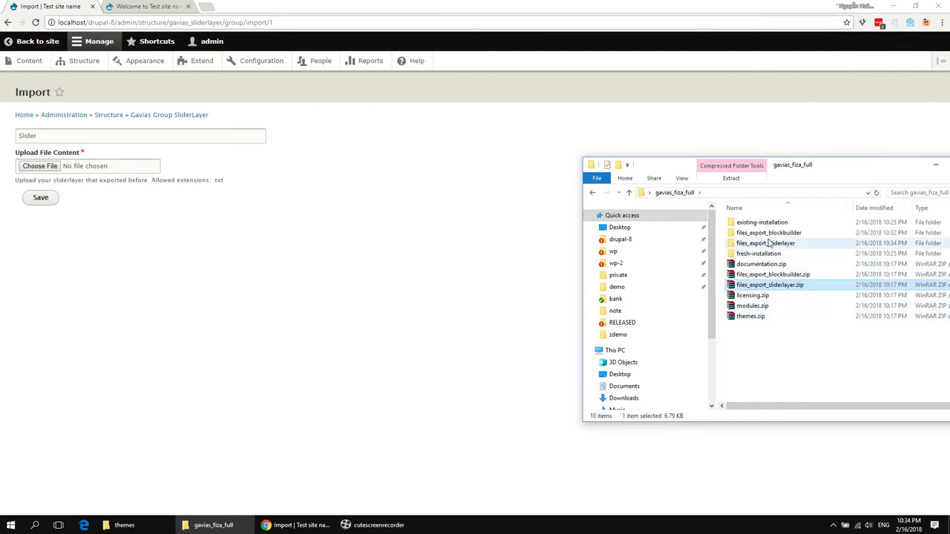
# Step: Import sliderlayer.txt from the extracted files_export_sliderlayer folder into the Slider group and save
pyautogui.doubleClick(767, 244)
pyautogui.doubleClick(765, 224)
pyautogui.click(768, 224)
pyautogui.moveTo(753, 222); pyautogui.dragTo(34, 165)
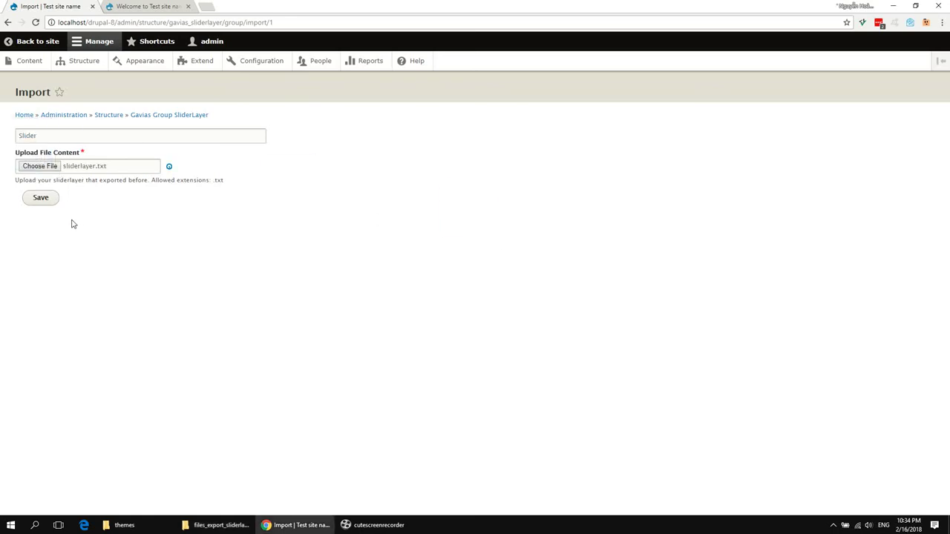
pyautogui.click(43, 199)
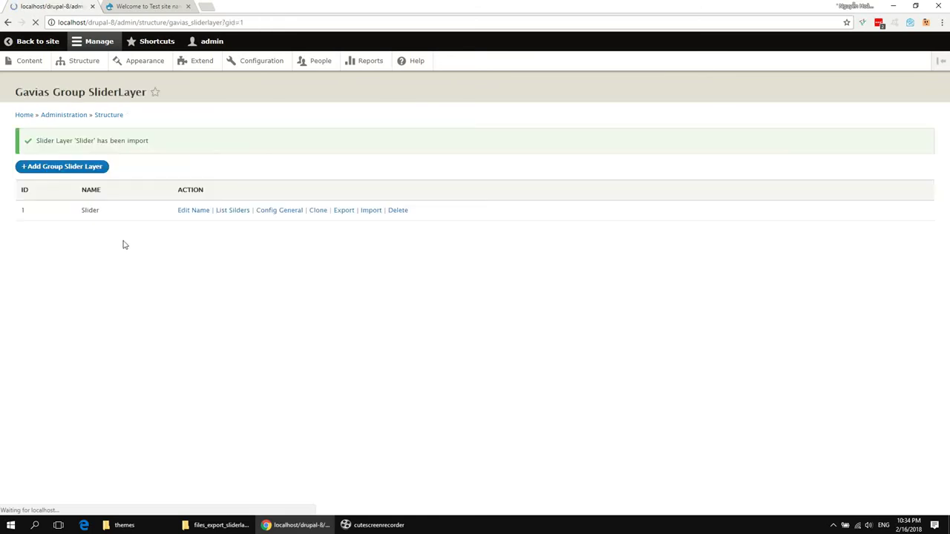
# Step: Place the Gavias SliderLayer – Slider block in the Other region of the block layout and save it
pyautogui.click(83, 60)
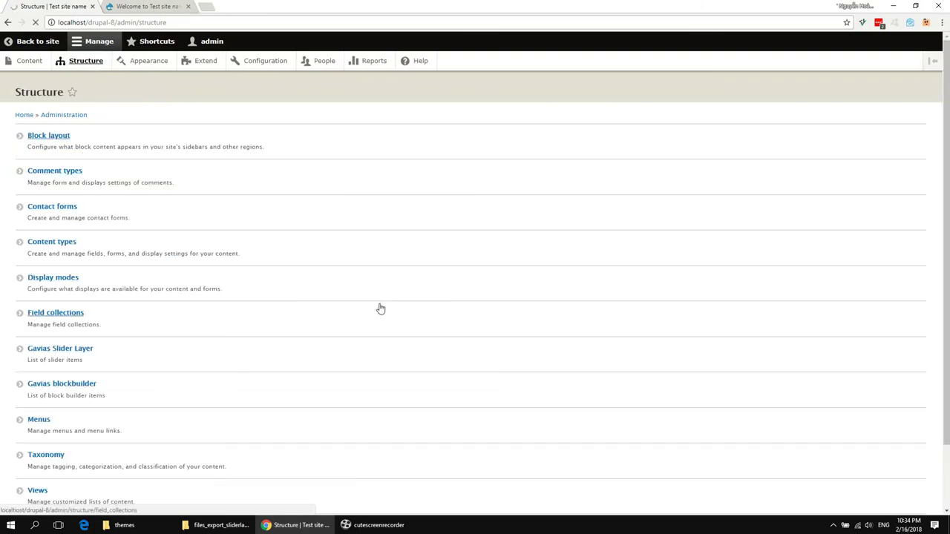
pyautogui.scroll(-15, 381, 310)
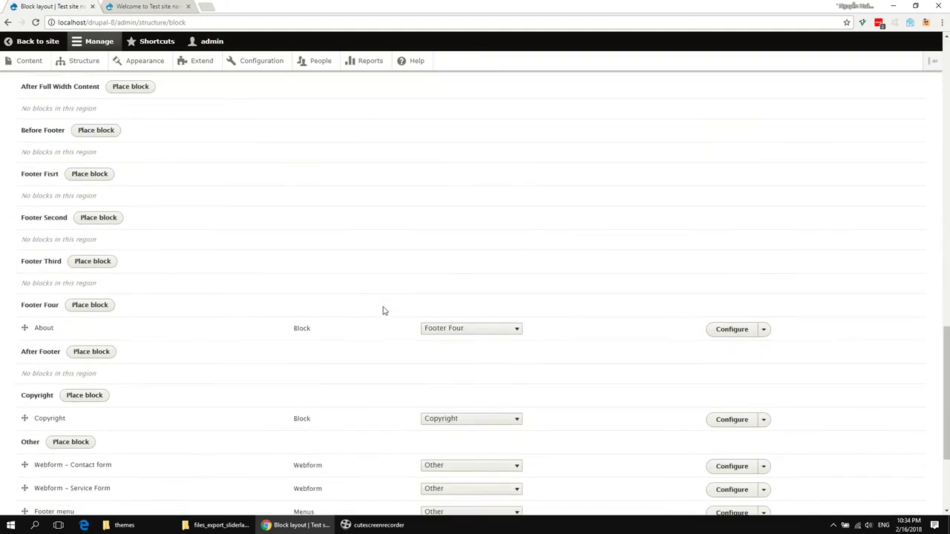
pyautogui.click(57, 273)
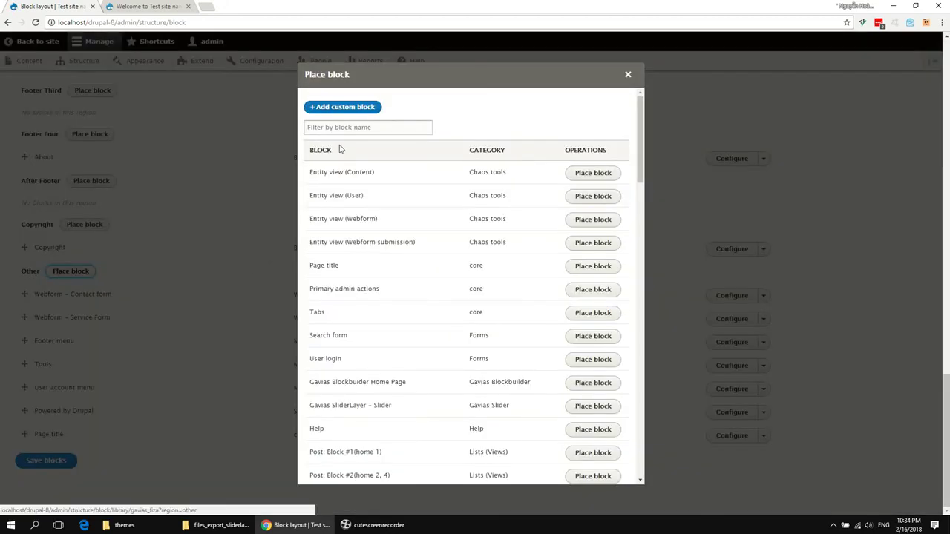
pyautogui.click(343, 129)
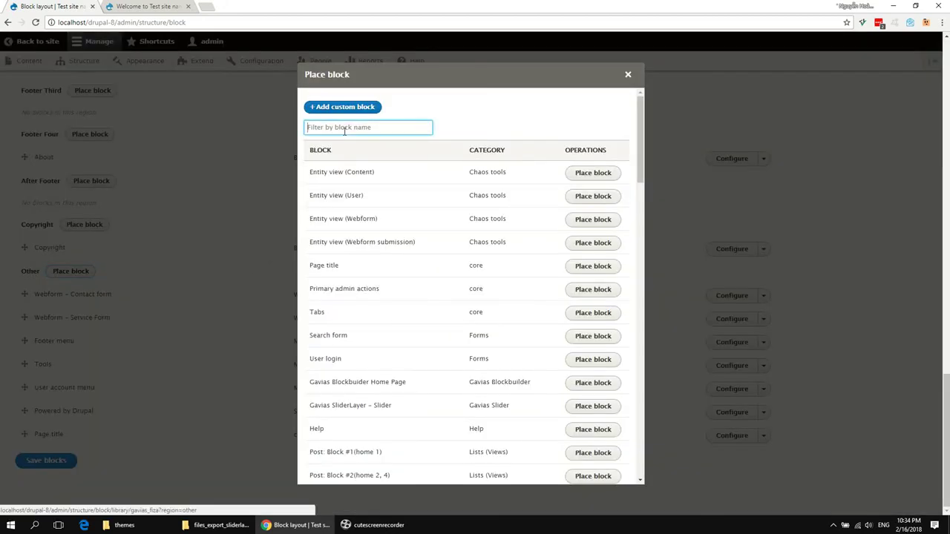
pyautogui.write('sli')
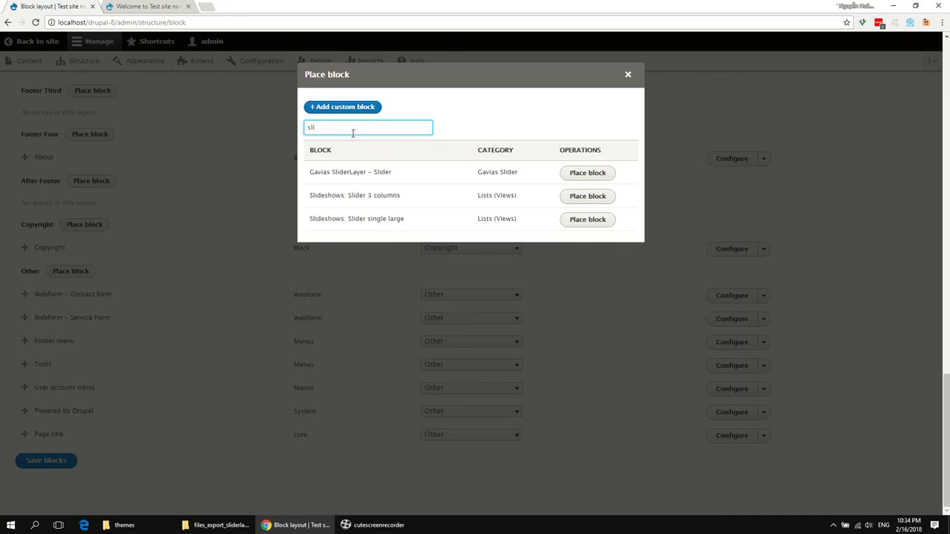
pyautogui.click(586, 174)
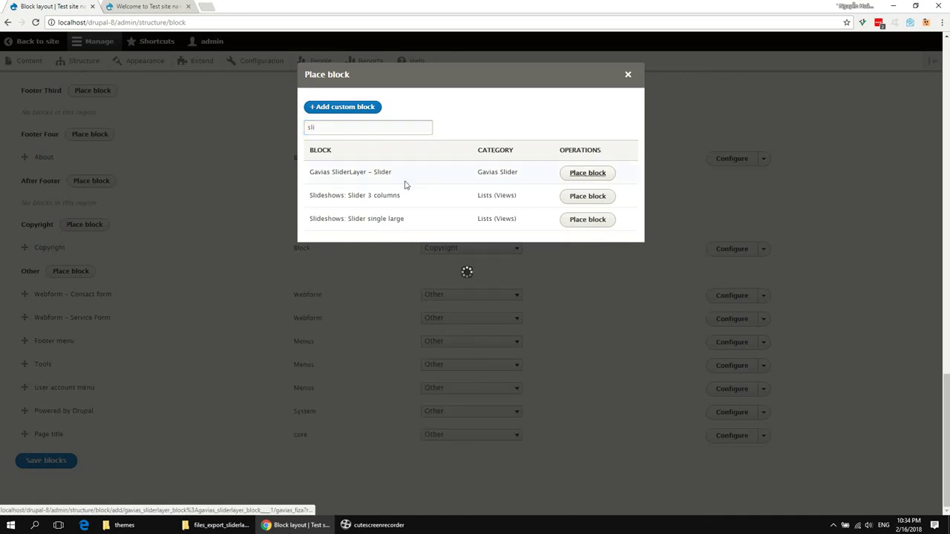
pyautogui.click(334, 172)
pyautogui.click(336, 467)
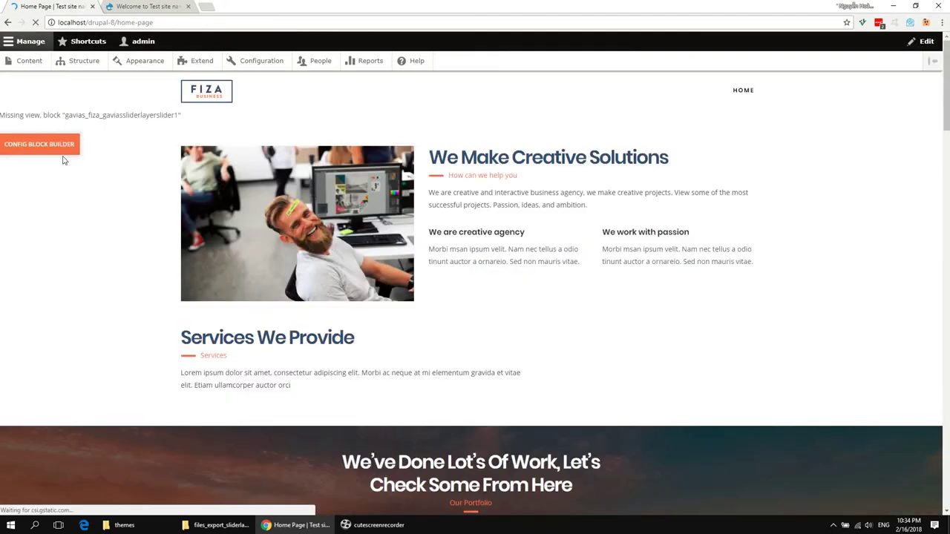
# Step: Assign the Gavias SliderLayer – Slider block to the home page's Slider #1 Drupal Block element and save the block builder page
pyautogui.click(59, 185)
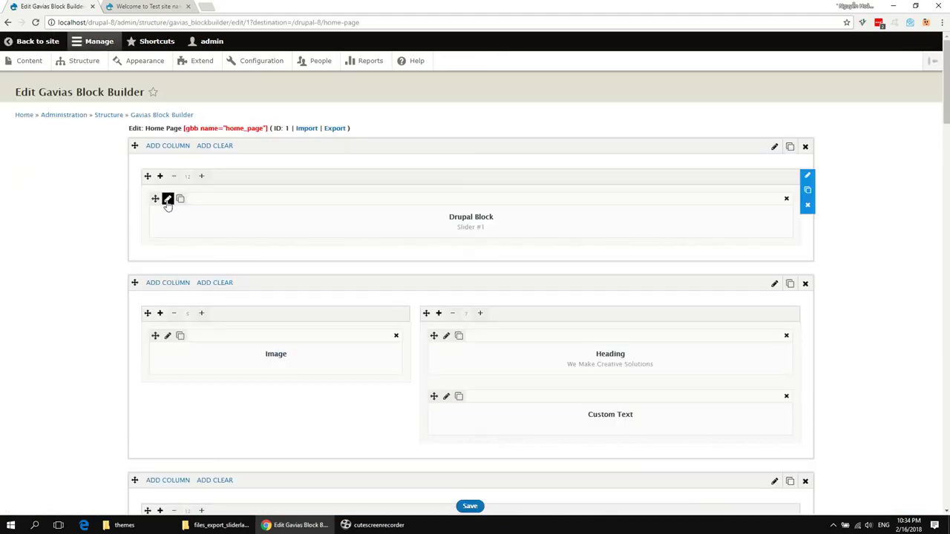
pyautogui.click(167, 199)
pyautogui.click(254, 142)
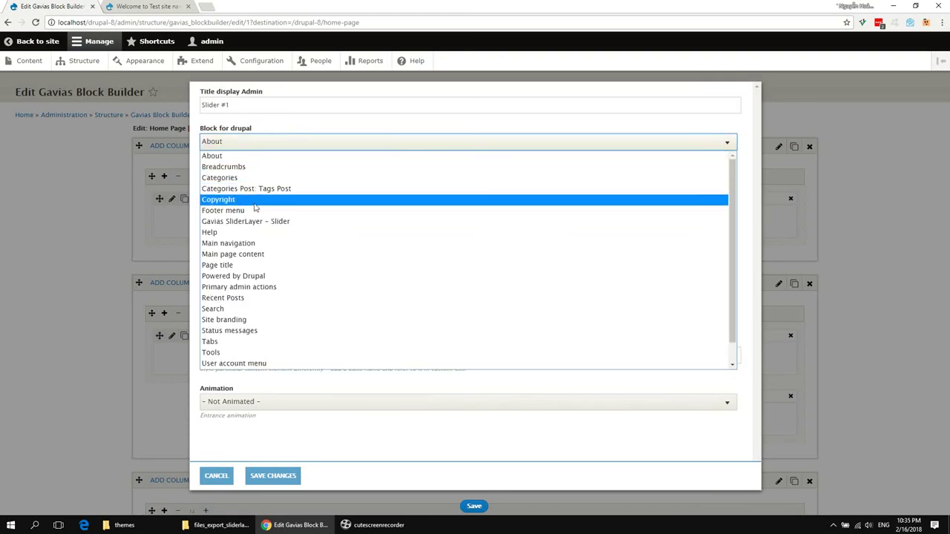
pyautogui.click(266, 222)
pyautogui.click(274, 476)
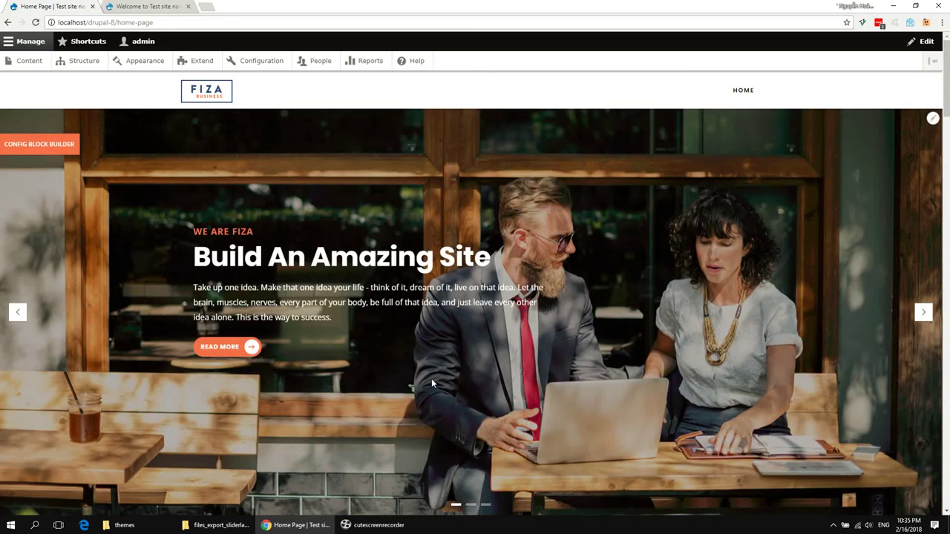
# Step: Examine the home page's slider slides and the content sections below them down to the map
pyautogui.click(924, 312)
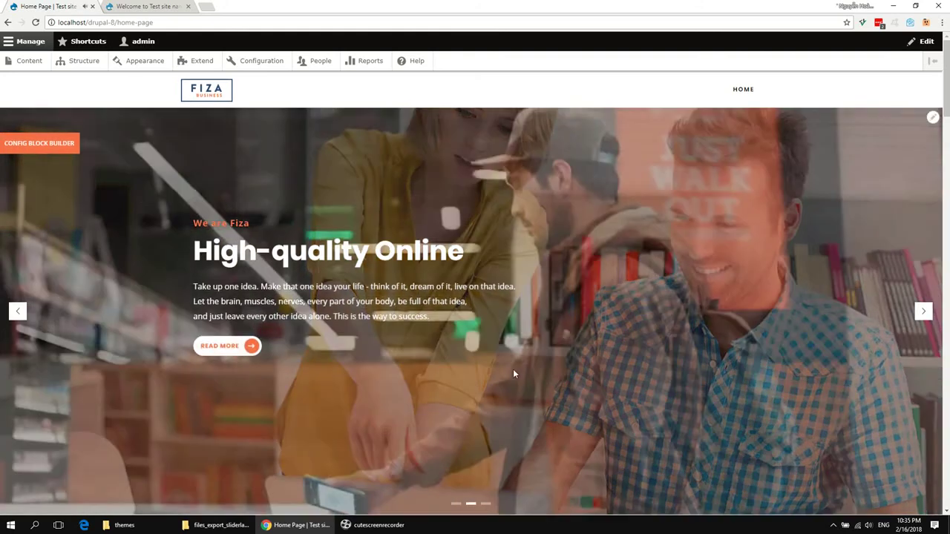
pyautogui.scroll(-5, 514, 371)
pyautogui.scroll(-12, 513, 373)
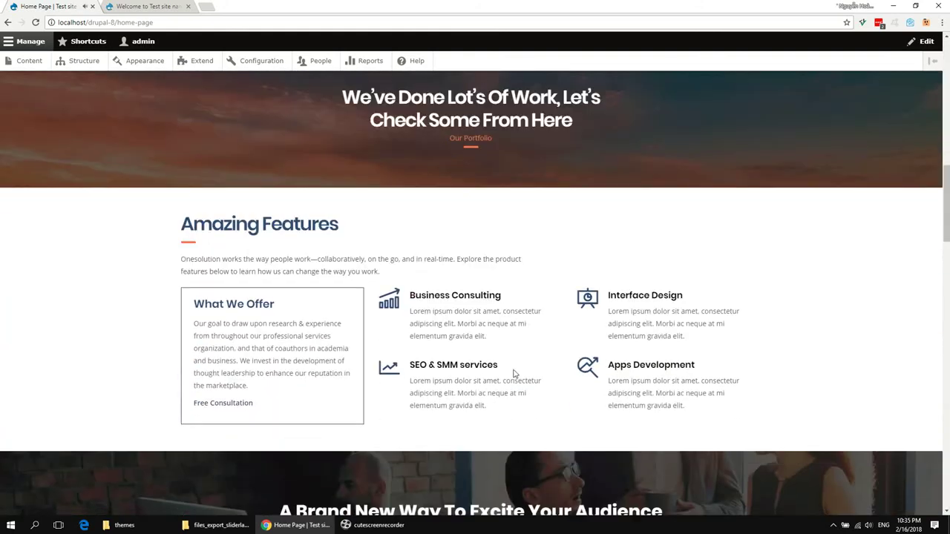
pyautogui.scroll(-15, 513, 371)
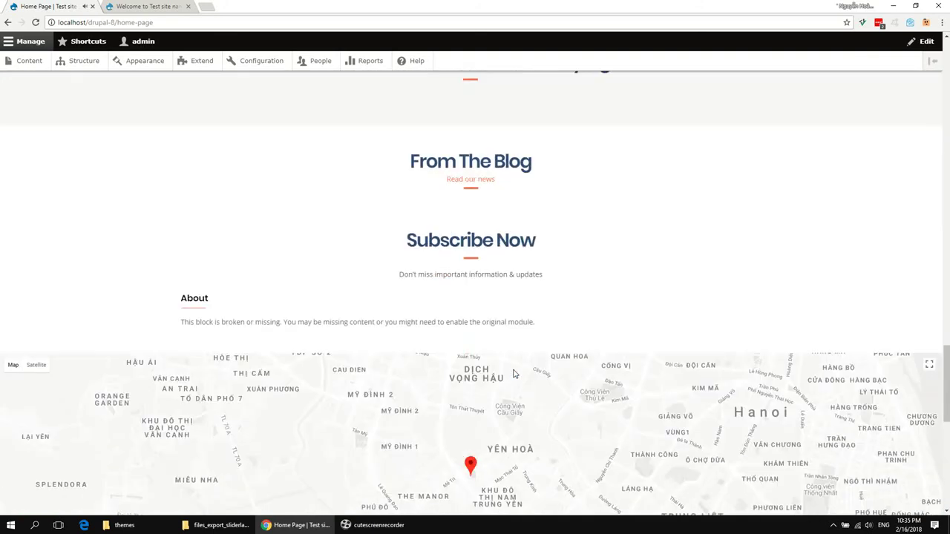
pyautogui.scroll(20, 514, 374)
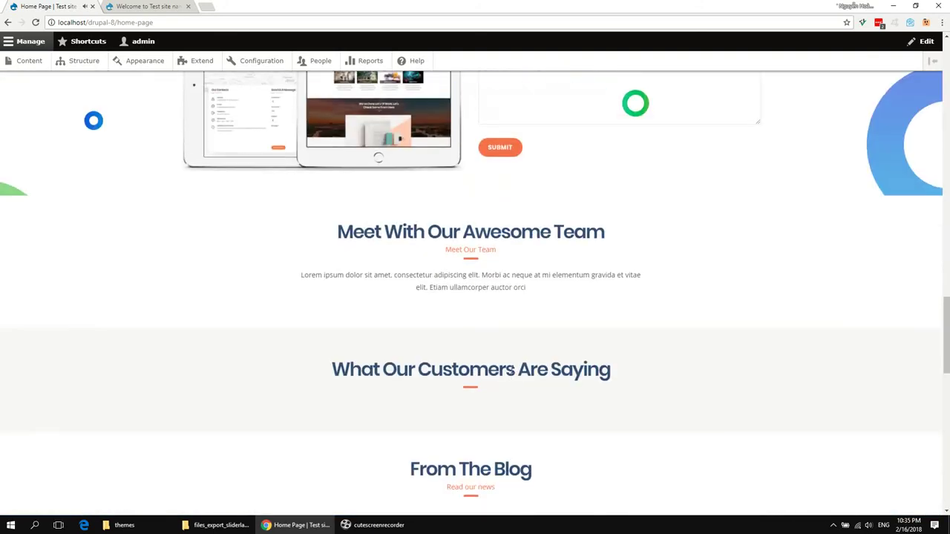
pyautogui.scroll(10, 510, 372)
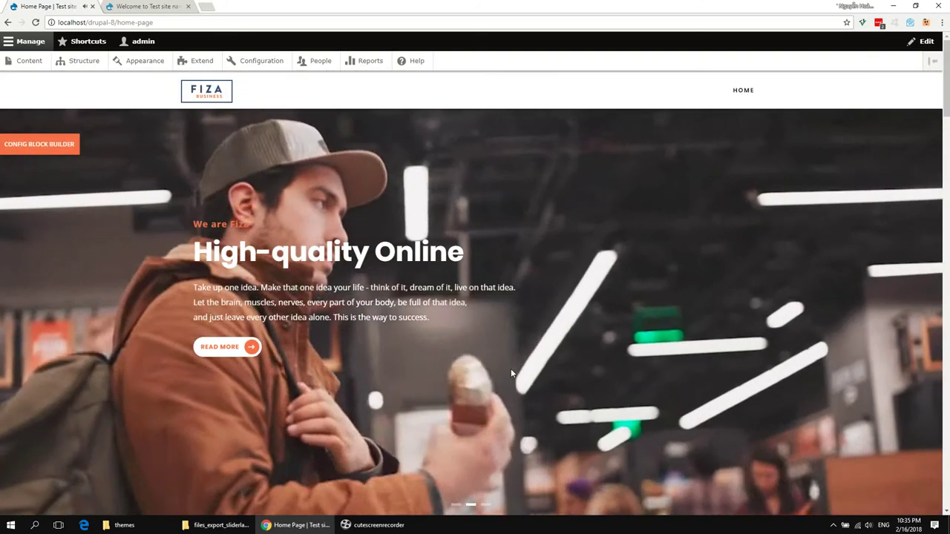